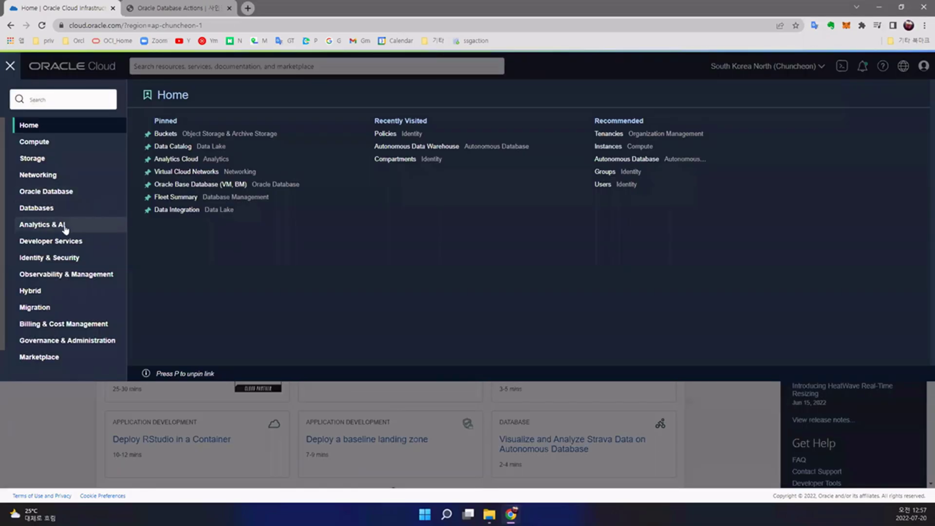
# Open the list of Data Integration workspaces from the Analytics & AI services
pyautogui.click(62, 226)
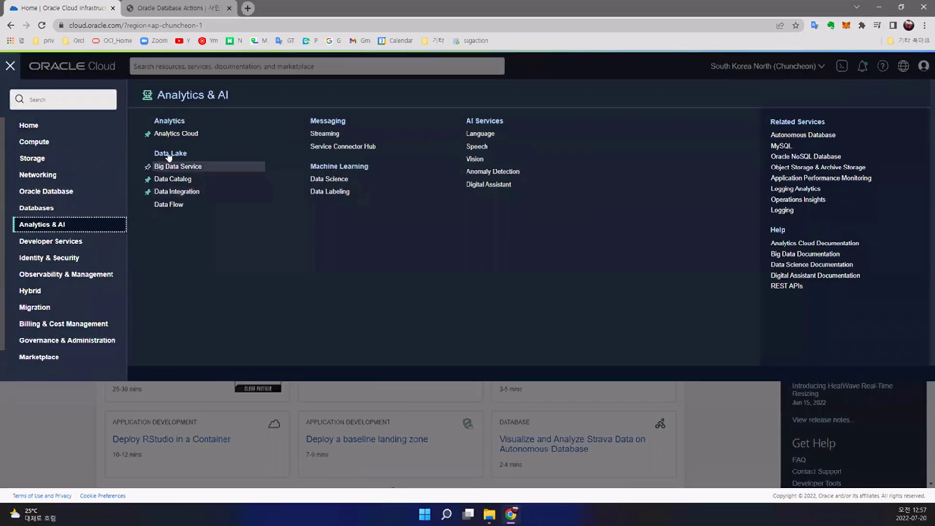
pyautogui.click(189, 192)
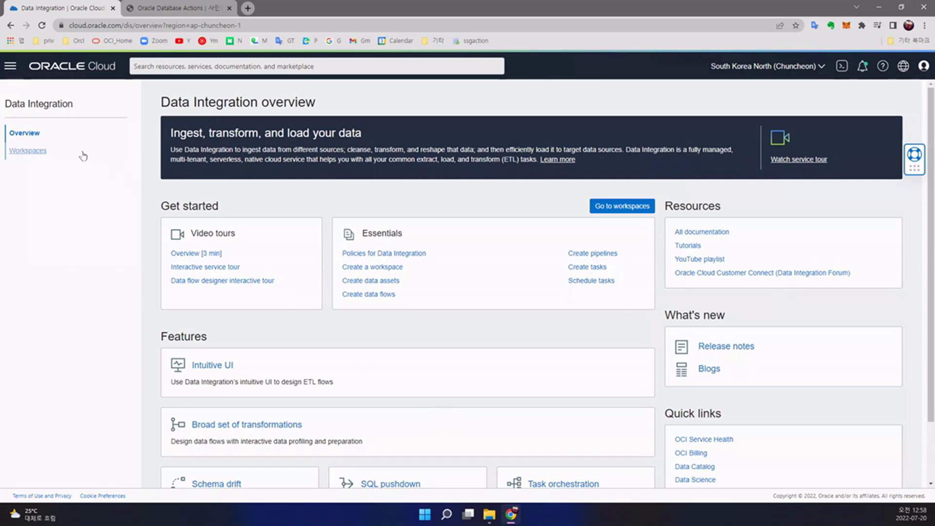
pyautogui.click(63, 155)
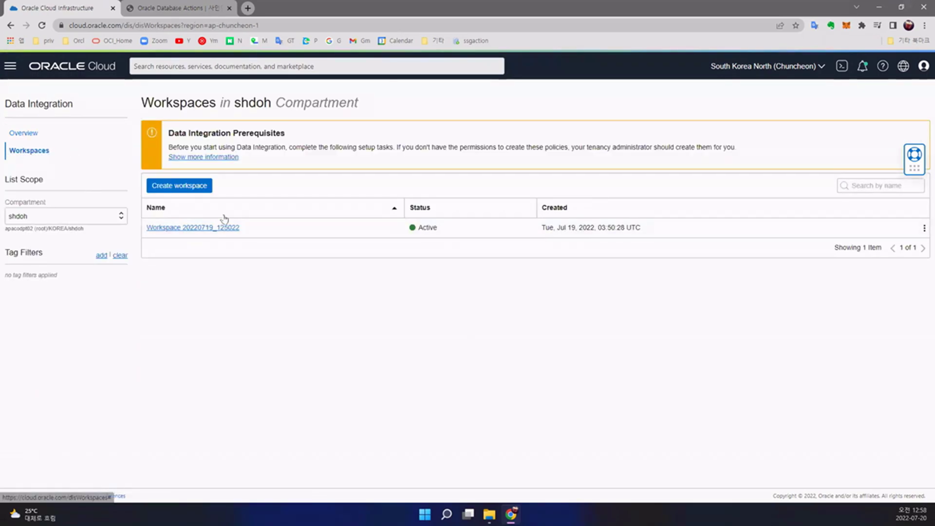
pyautogui.click(194, 192)
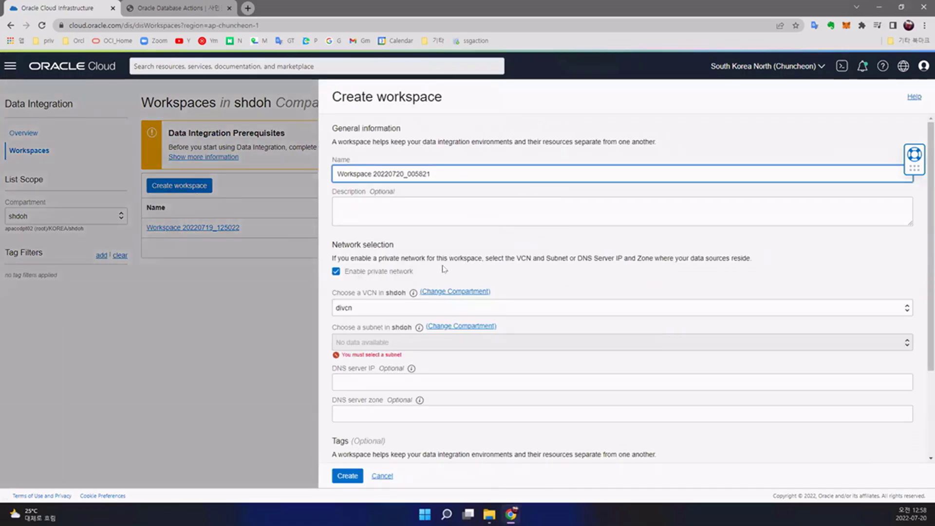
pyautogui.click(336, 271)
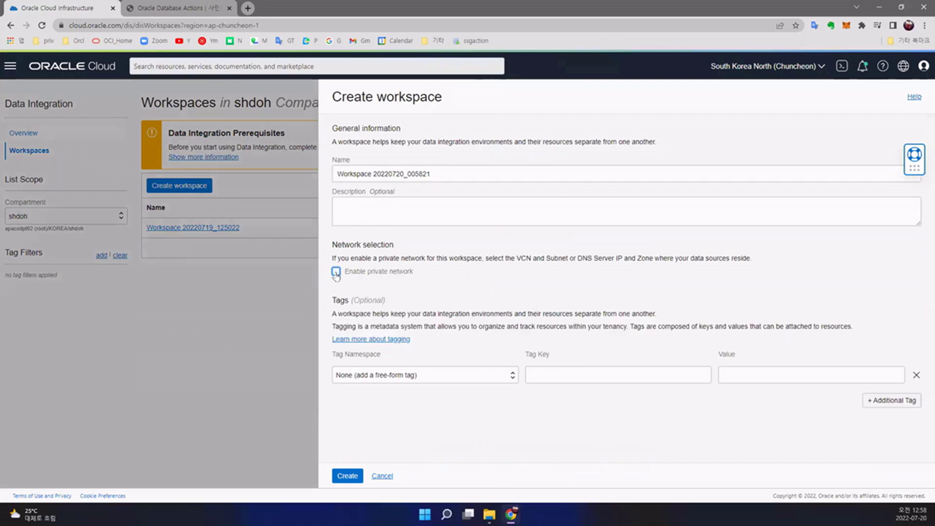
pyautogui.click(382, 476)
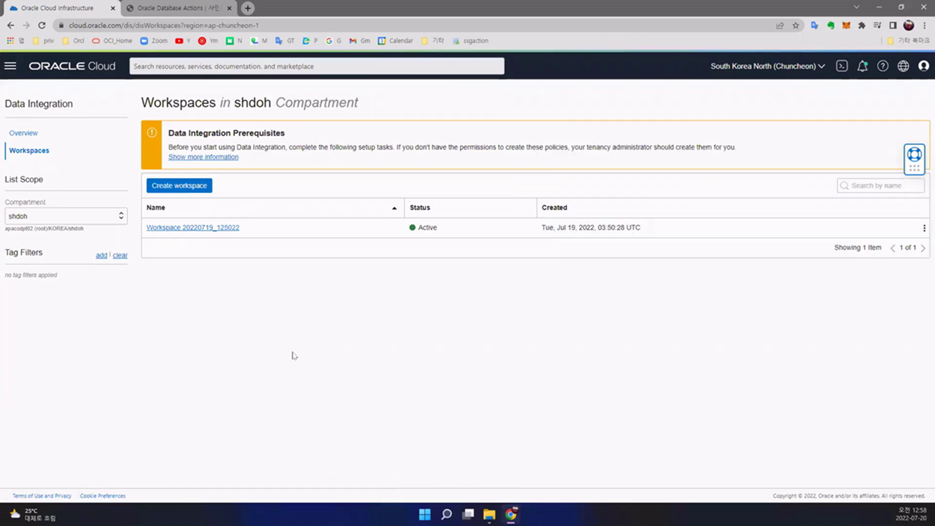
# In the existing workspace, start a new data asset of type Oracle Object Storage and name it DA_ObjectStorage
pyautogui.click(210, 229)
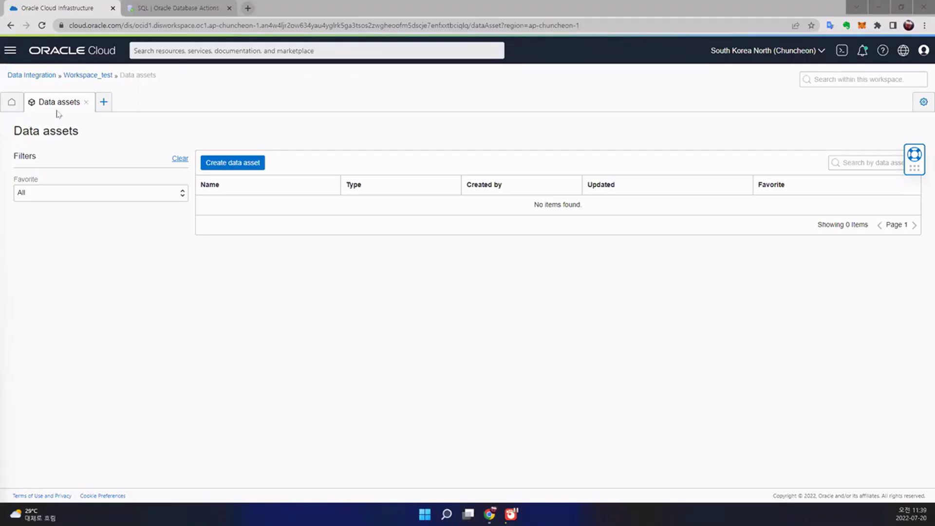
pyautogui.click(252, 167)
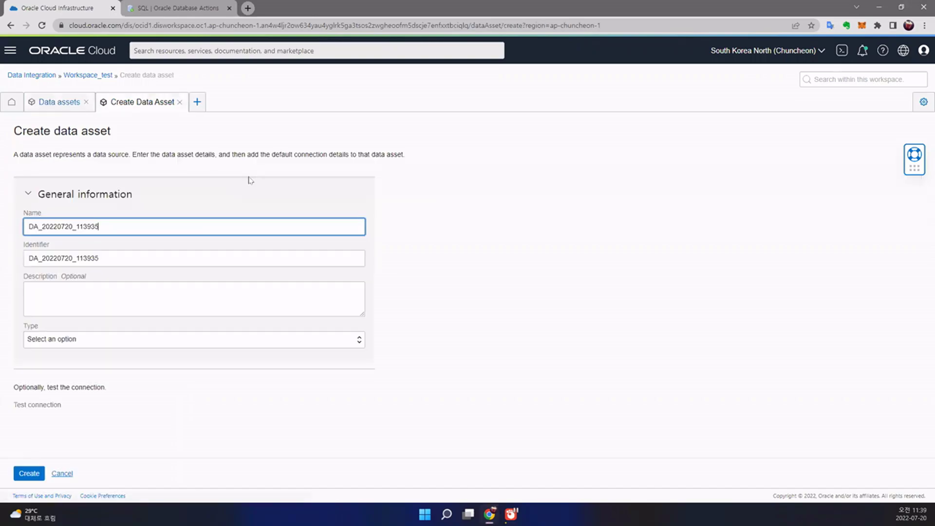
pyautogui.click(220, 341)
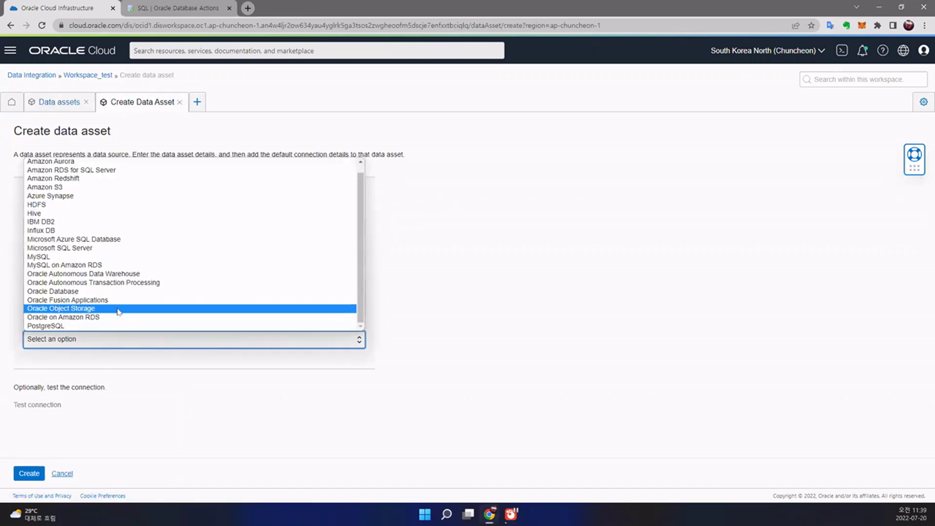
pyautogui.click(87, 310)
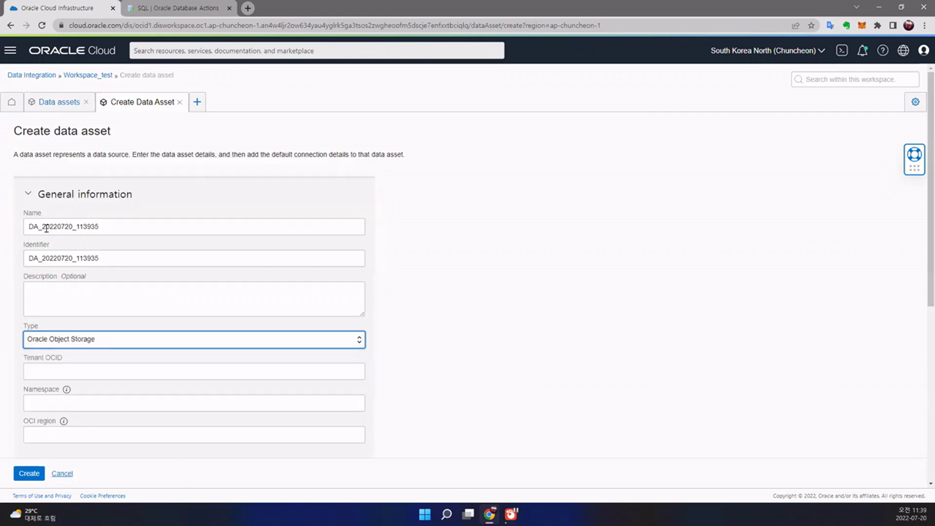
pyautogui.moveTo(42, 227); pyautogui.dragTo(161, 232)
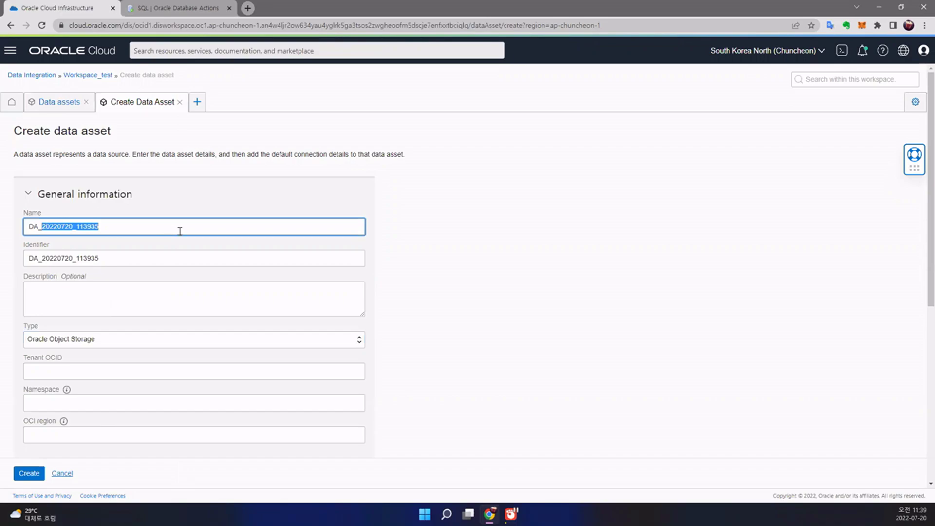
pyautogui.write('Objec')
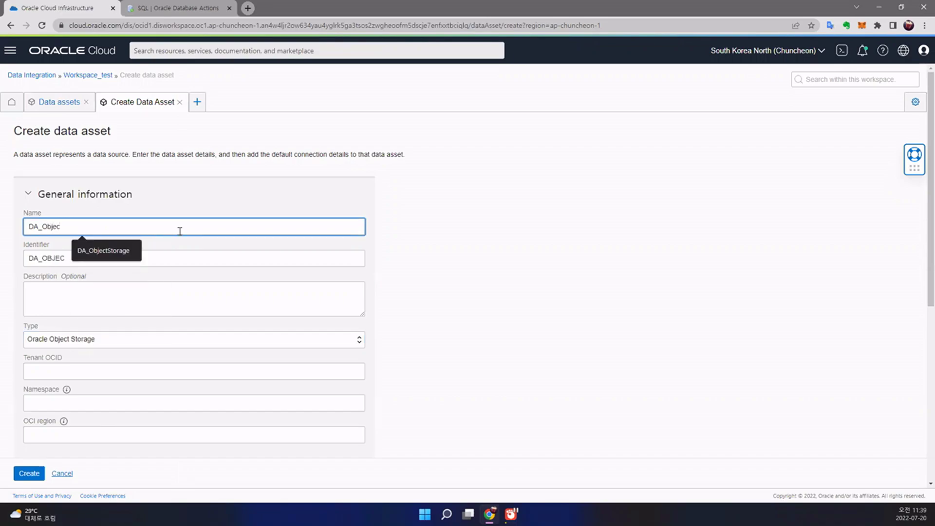
pyautogui.press('Down')
pyautogui.press('Return')
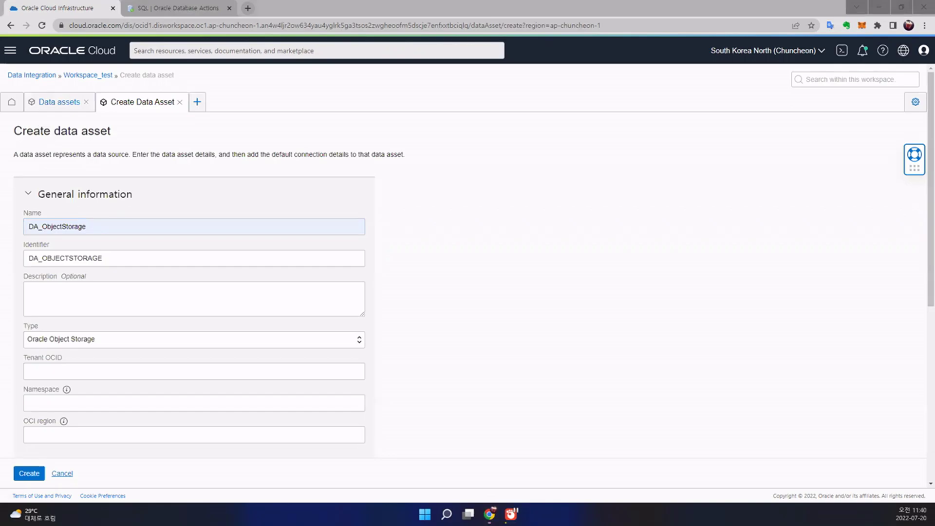
# Fill in the tenant OCID of the Object Storage data asset and set its OCI region to ap-seoul-1
pyautogui.click(99, 371)
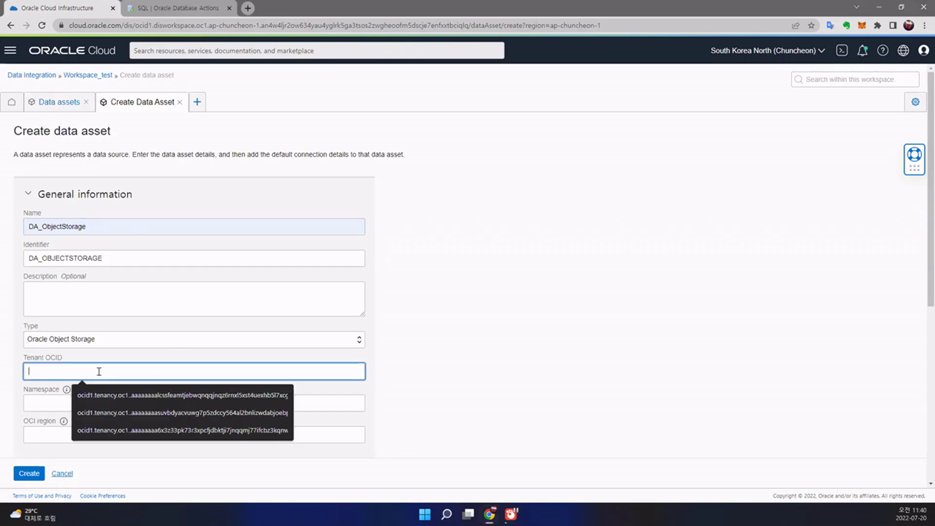
pyautogui.write('ocid1.tenancy.oc1..aaaaaaaalcssfeamtjebwqnqqjnqz6rnxl5xst4uexhb5l7xcgj54oir6hqq')
pyautogui.click(398, 401)
pyautogui.scroll(-3, 182, 385)
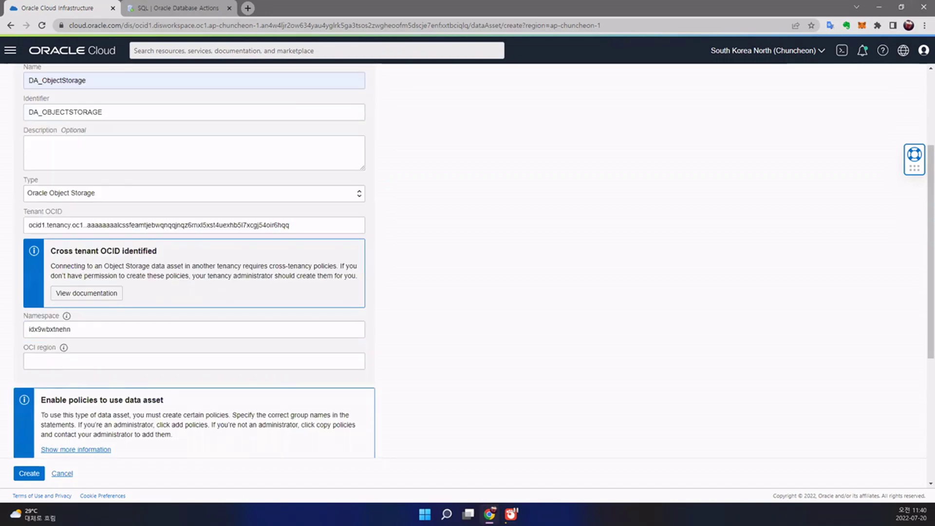
pyautogui.hotkey('alt', 'Tab')
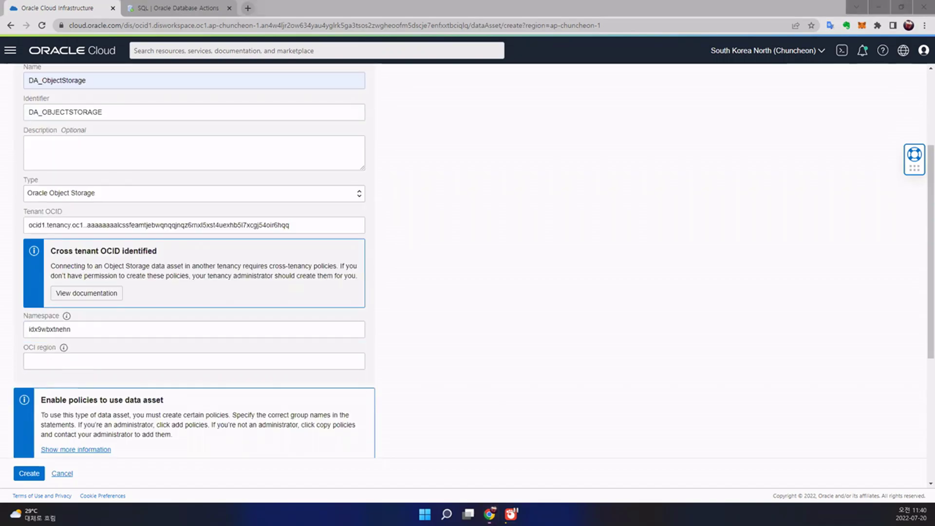
pyautogui.click(162, 361)
pyautogui.write('ap-seoul-1')
pyautogui.click(416, 387)
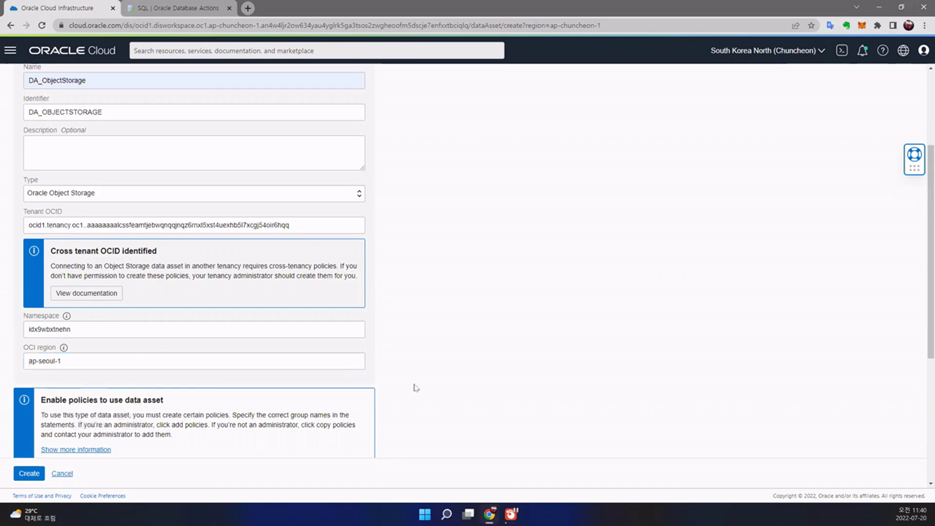
# Test the default connection and create the Object Storage data asset, closing its details page
pyautogui.scroll(-5, 416, 387)
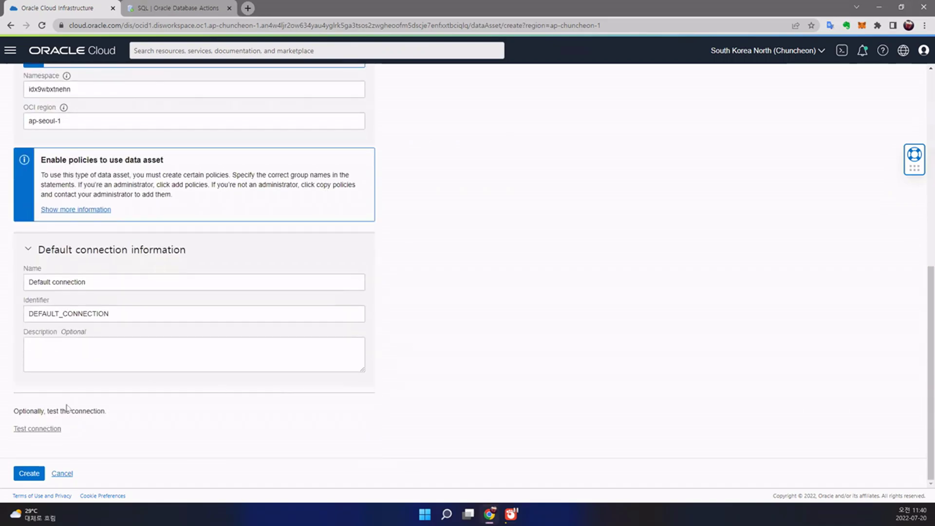
pyautogui.click(46, 431)
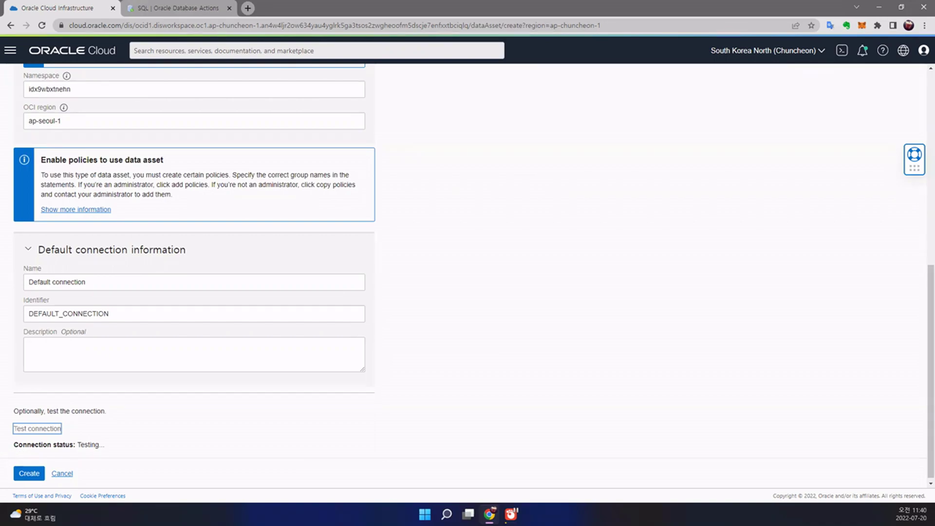
pyautogui.click(28, 477)
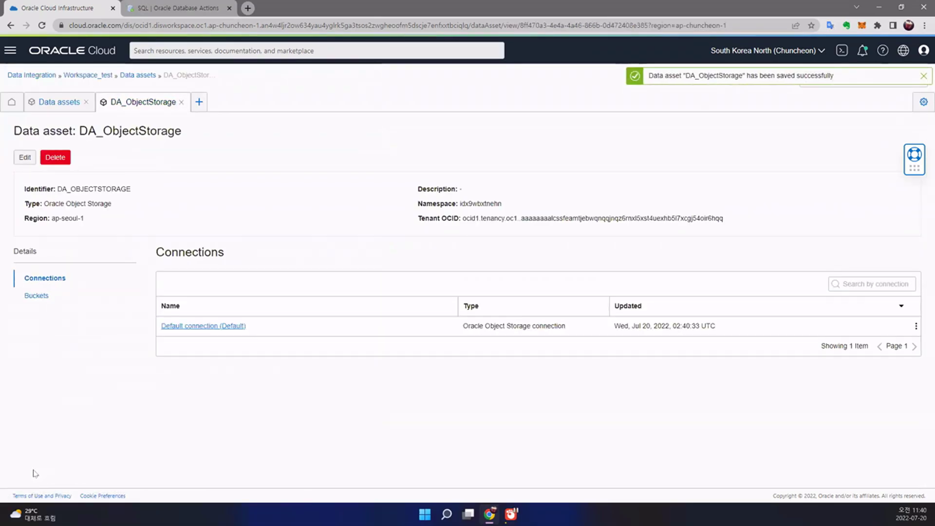
pyautogui.click(181, 102)
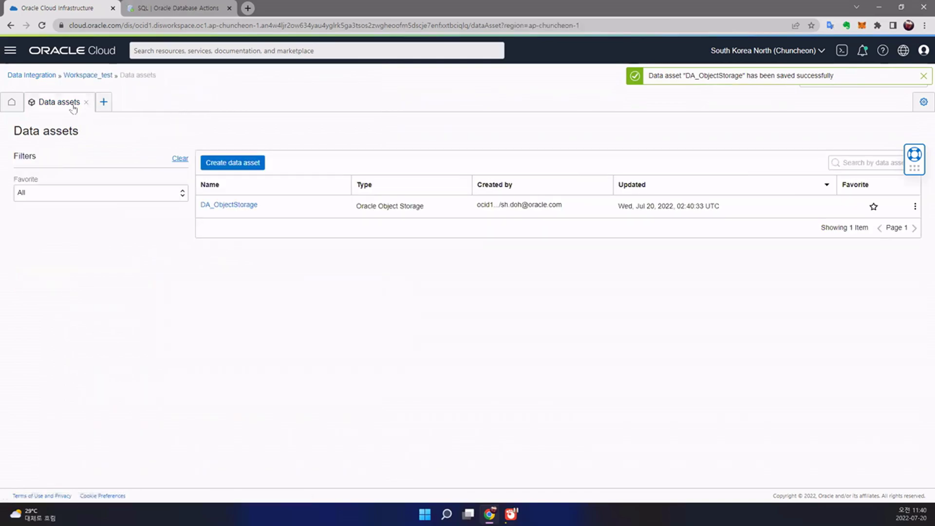
# Start another data asset of type Oracle Autonomous Data Warehouse and upload the wallet file Wallet_devdoADW.zip
pyautogui.click(235, 164)
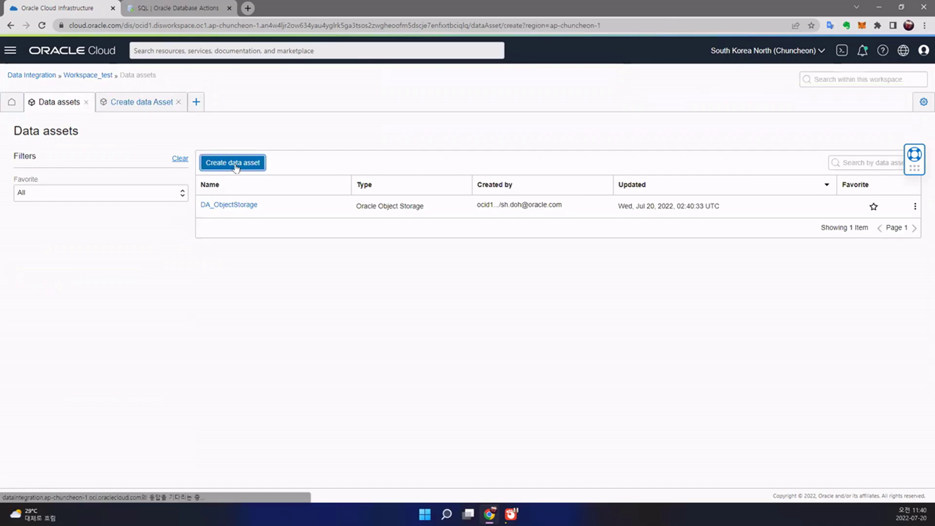
pyautogui.click(132, 341)
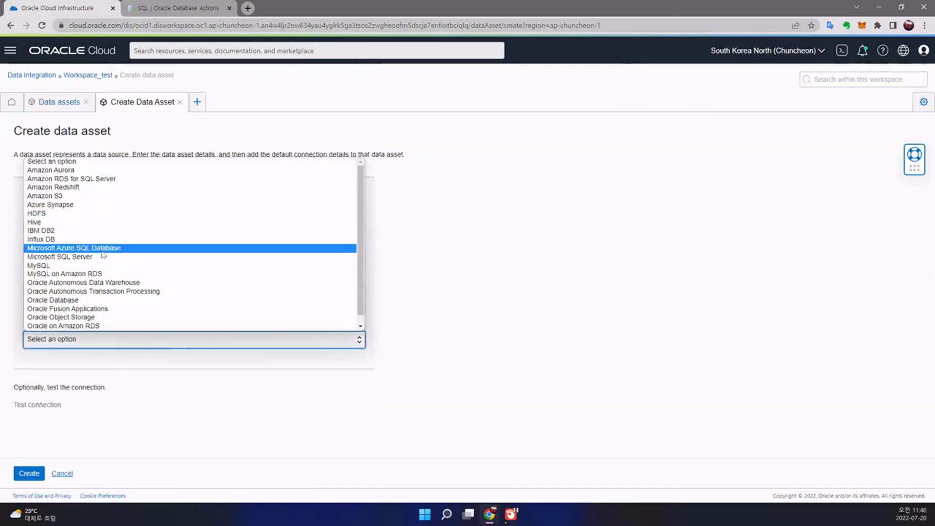
pyautogui.click(101, 285)
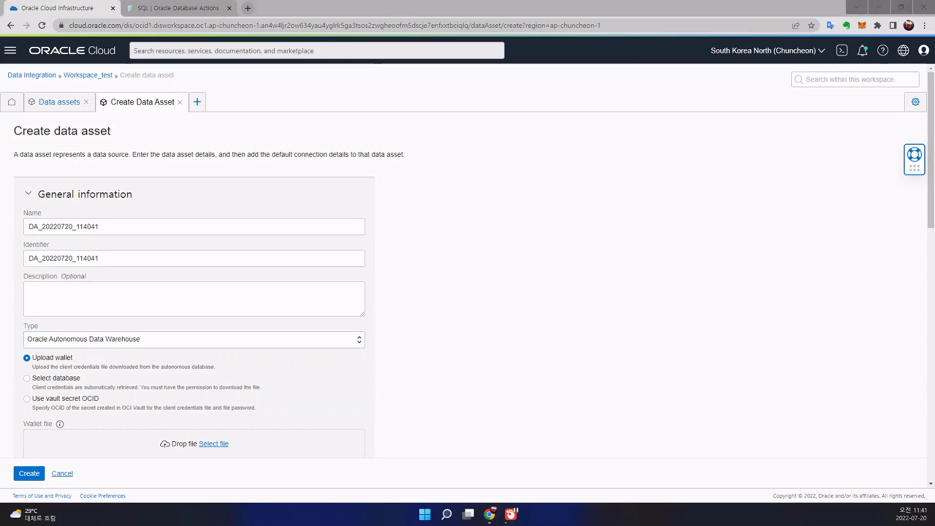
pyautogui.moveTo(4, 440); pyautogui.dragTo(180, 443)
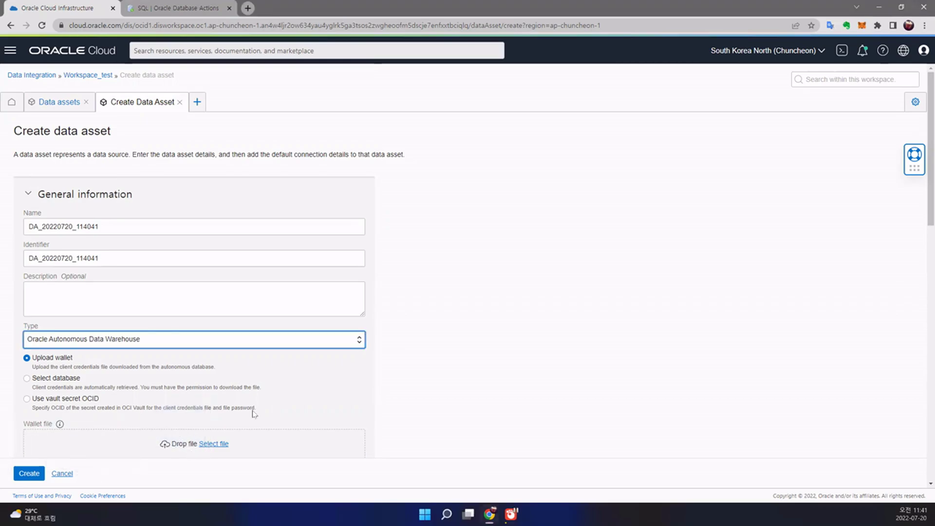
pyautogui.scroll(-2, 422, 393)
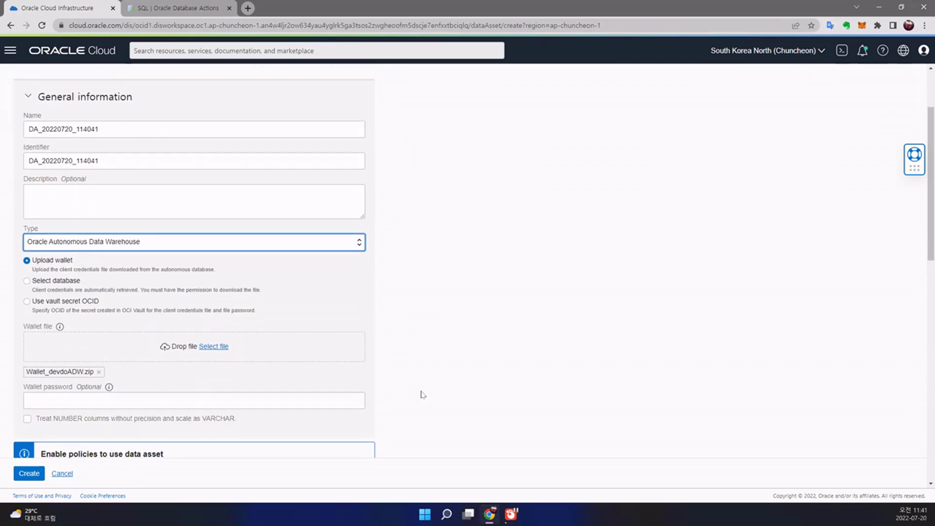
# Name the Autonomous Data Warehouse data asset DA_ADW
pyautogui.scroll(1, 400, 385)
pyautogui.click(44, 177)
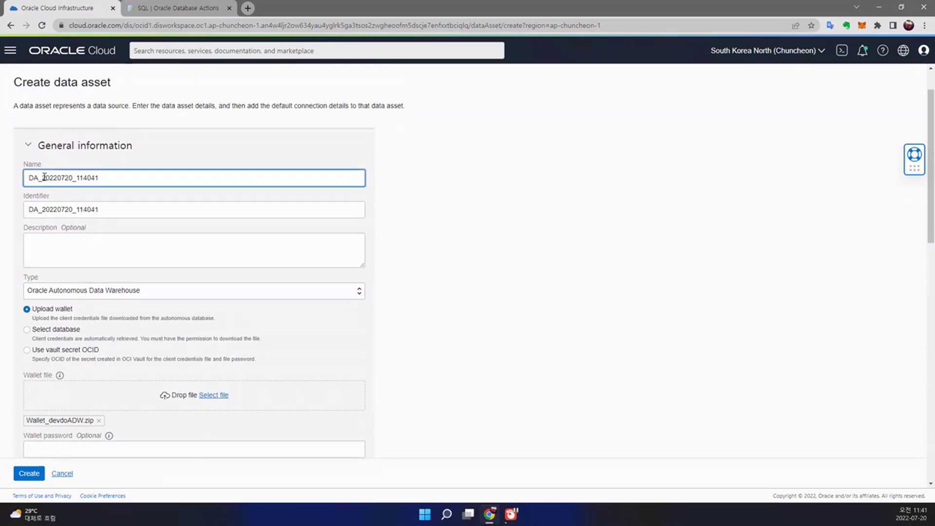
pyautogui.moveTo(44, 178); pyautogui.dragTo(234, 178)
pyautogui.write('ADW')
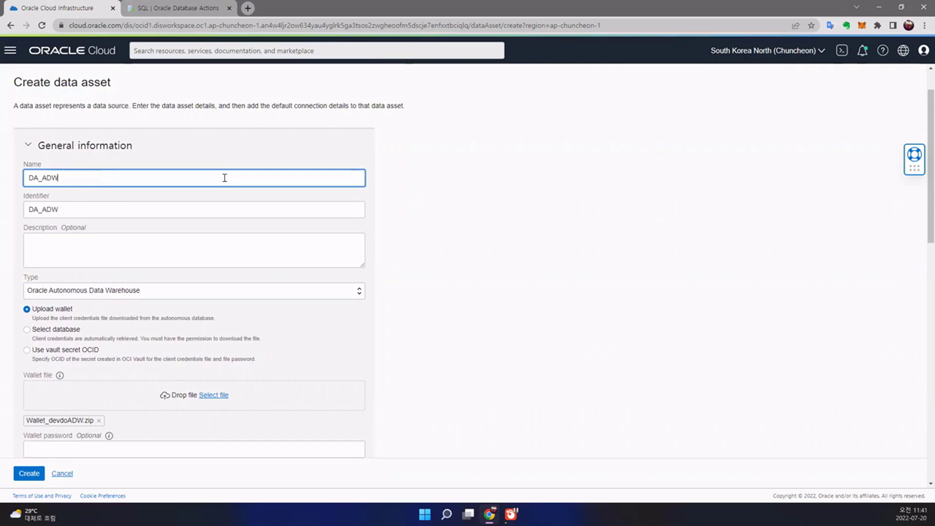
pyautogui.click(442, 276)
# In the default connection information, set the username to admin, enter the database password and choose the TNS alias devdoadw_high
pyautogui.scroll(-3, 444, 278)
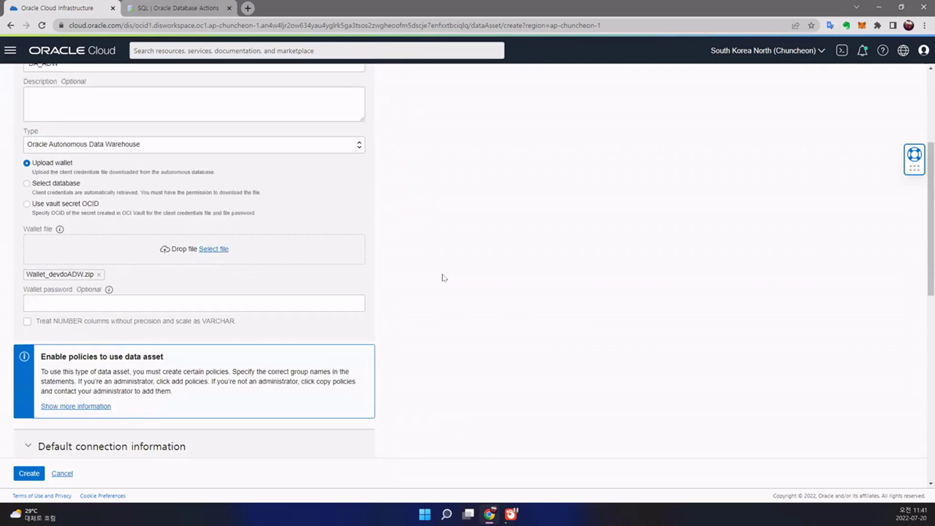
pyautogui.scroll(-4, 441, 277)
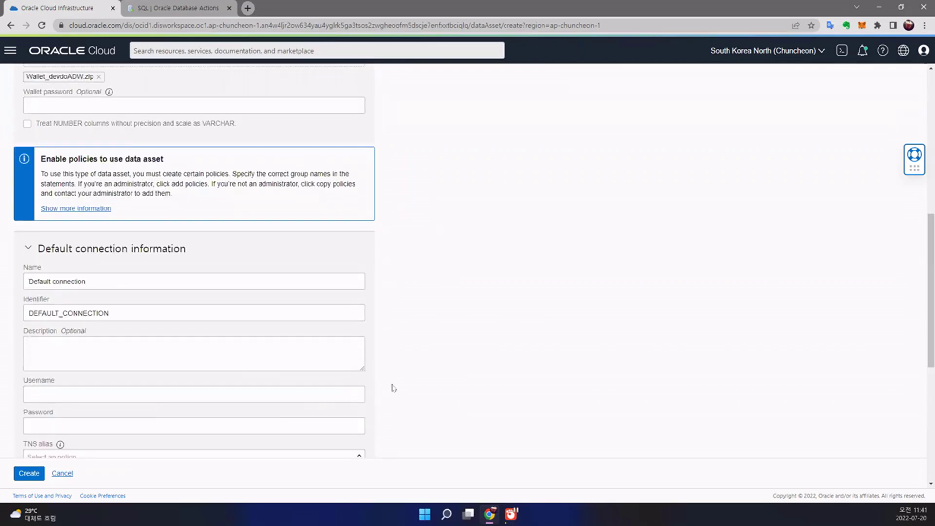
pyautogui.scroll(-2, 394, 387)
pyautogui.click(76, 301)
pyautogui.write('admin')
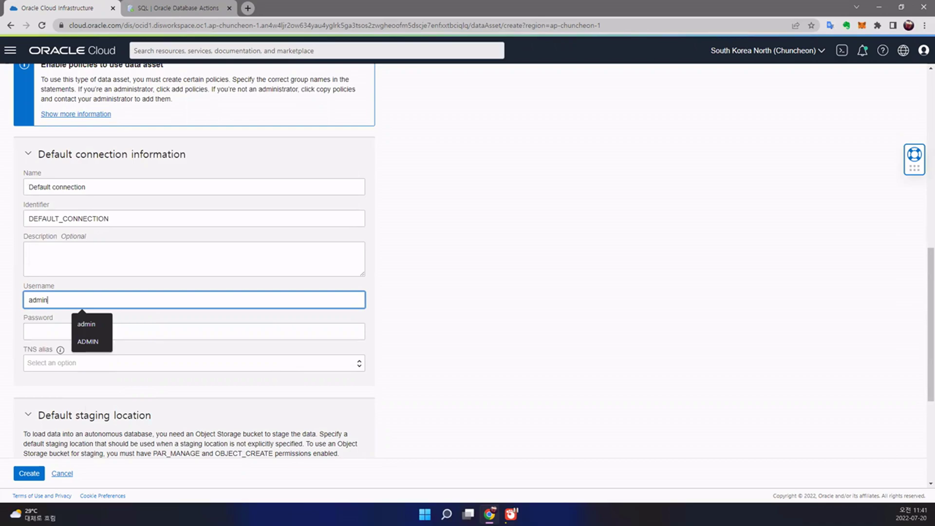
pyautogui.hotkey('alt', 'Tab')
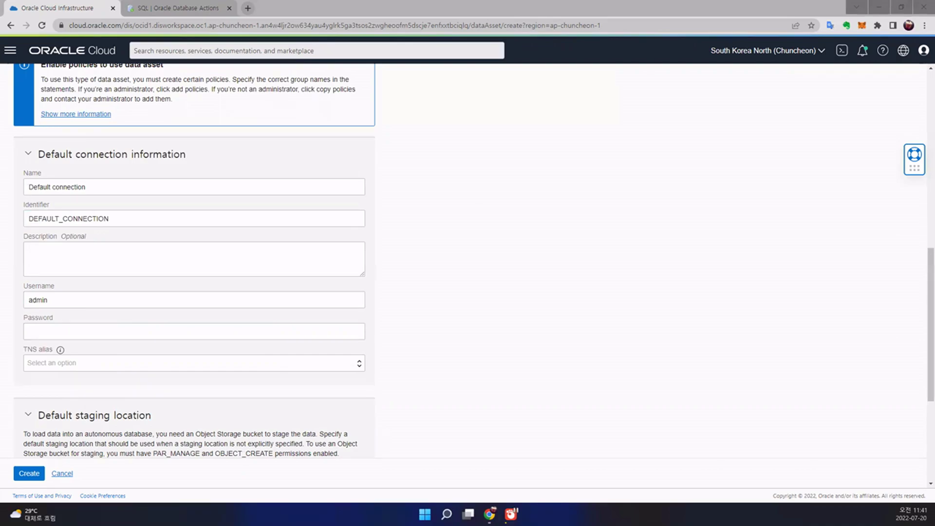
pyautogui.click(82, 333)
pyautogui.hotkey('ctrl', 'v')
pyautogui.click(448, 386)
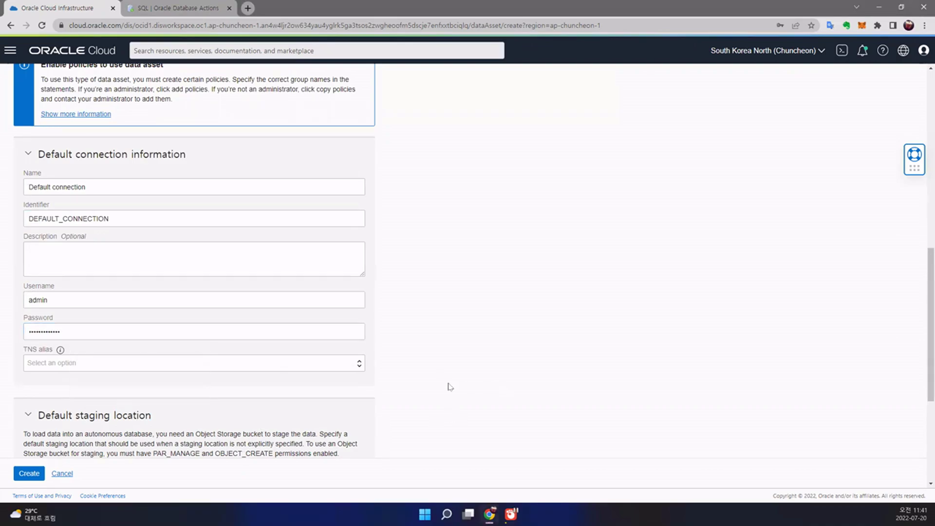
pyautogui.click(99, 365)
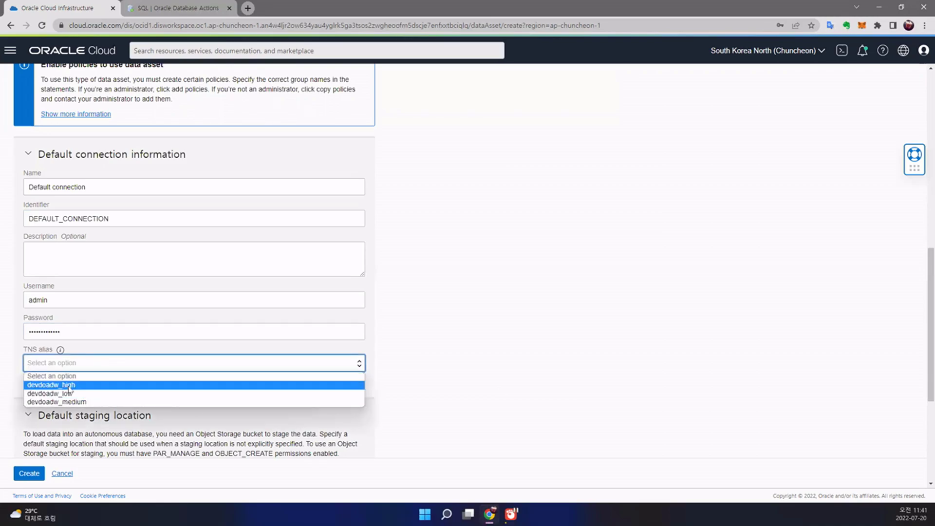
pyautogui.click(77, 387)
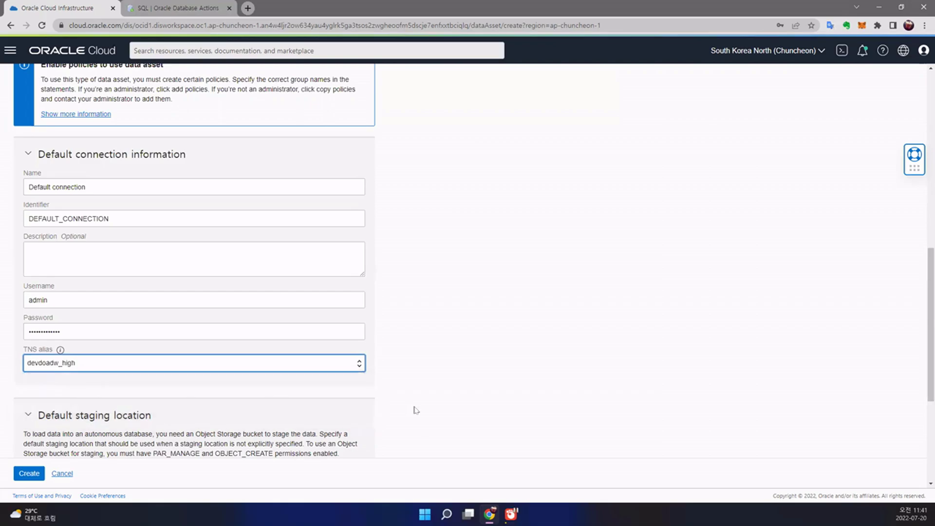
# Set the default staging location's Object Storage data asset to DA_ObjectStorage
pyautogui.scroll(-1, 415, 409)
pyautogui.scroll(-4, 414, 409)
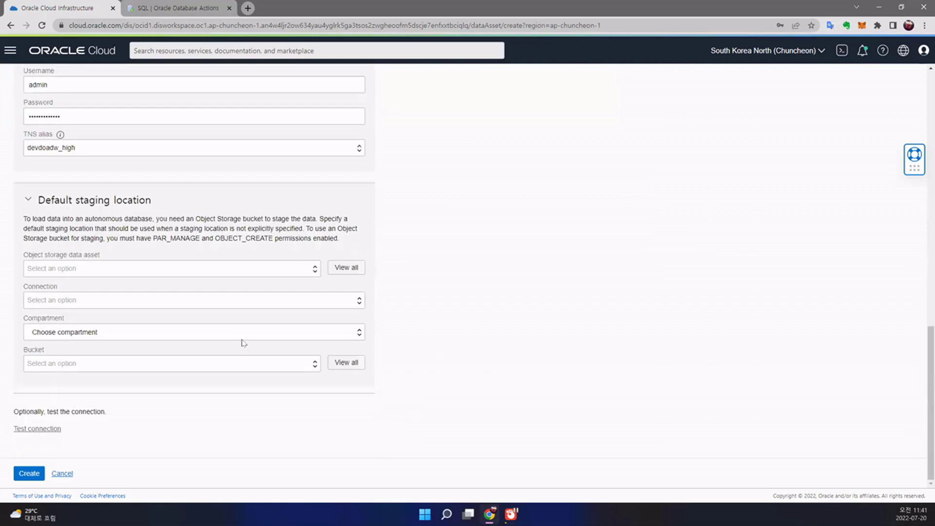
pyautogui.click(259, 273)
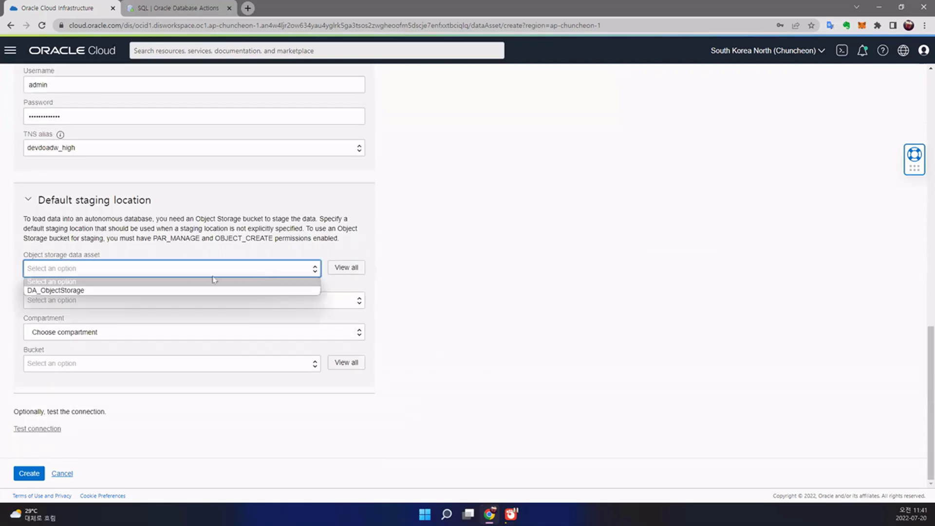
pyautogui.click(85, 291)
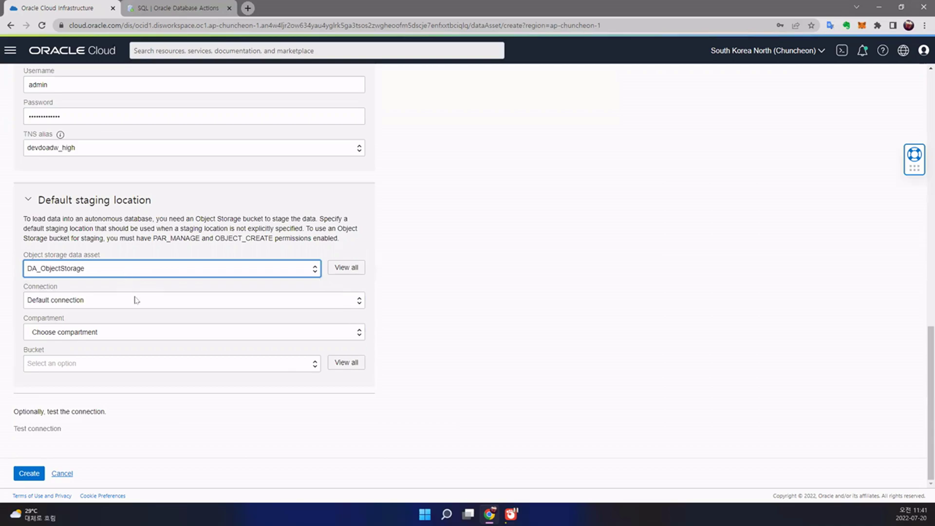
# Set the staging compartment to the owner's personal compartment under apacodpt02 > KOREA and the bucket to Staging-bucket-20200802
pyautogui.click(205, 336)
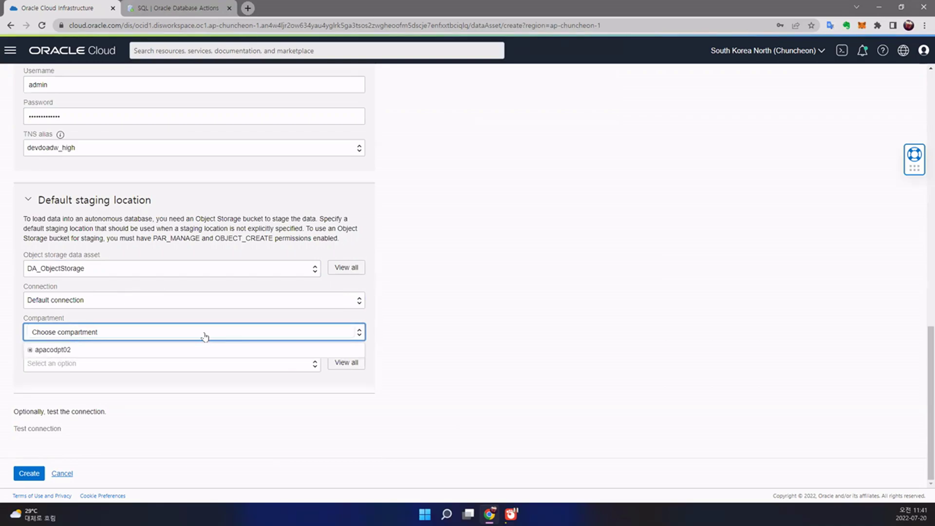
pyautogui.click(30, 351)
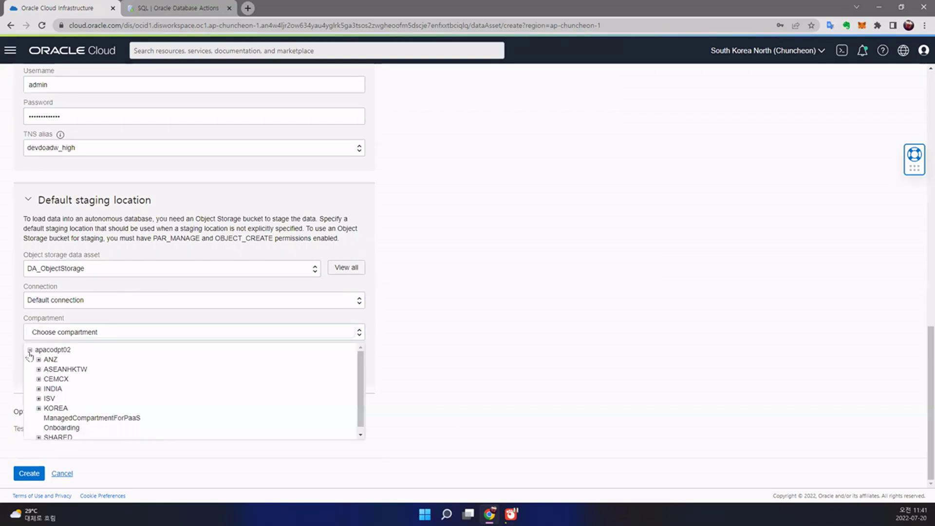
pyautogui.click(39, 409)
pyautogui.scroll(-5, 53, 385)
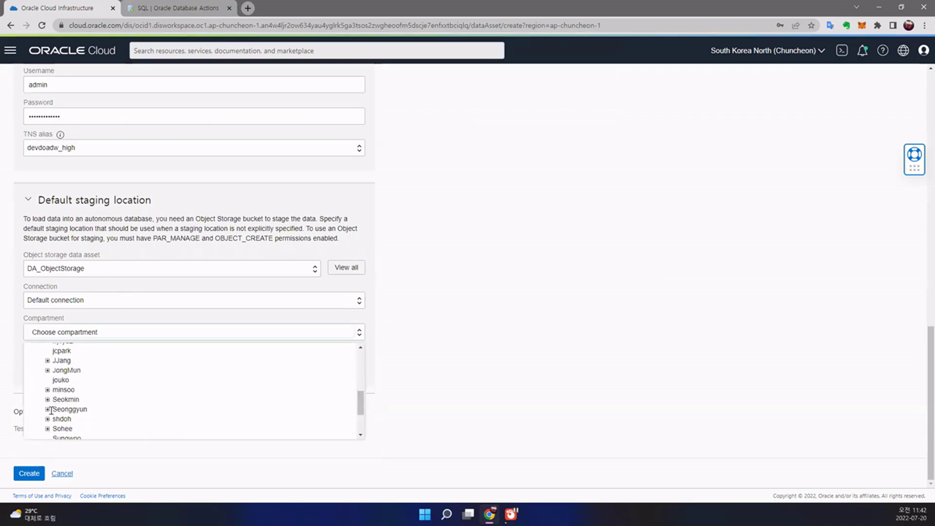
pyautogui.scroll(1, 56, 374)
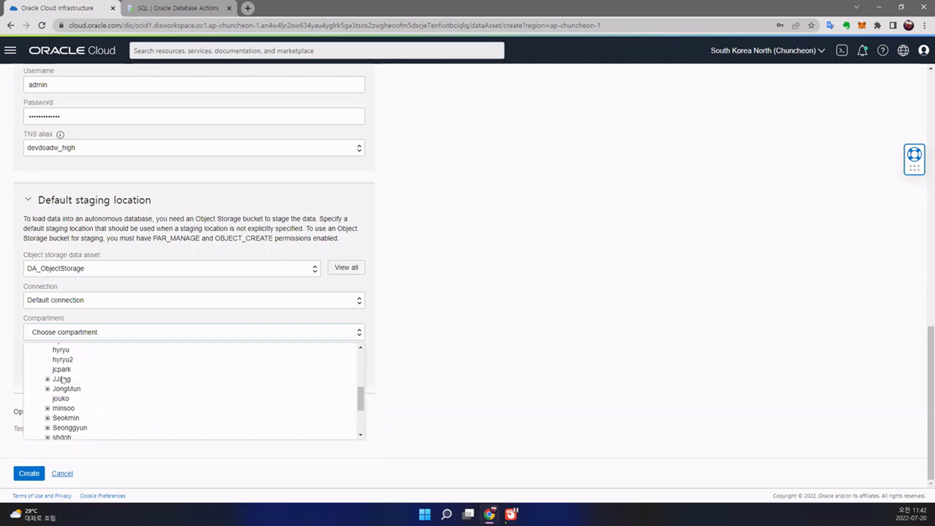
pyautogui.click(62, 438)
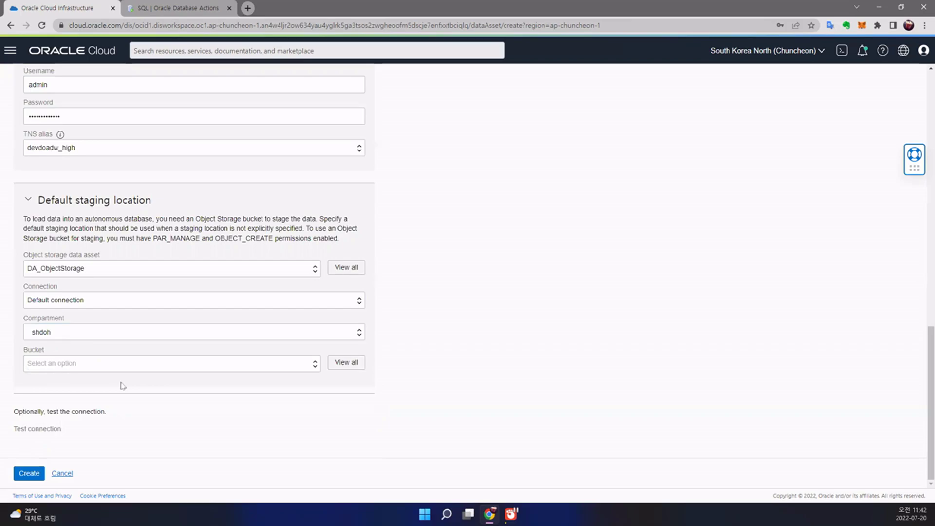
pyautogui.click(151, 371)
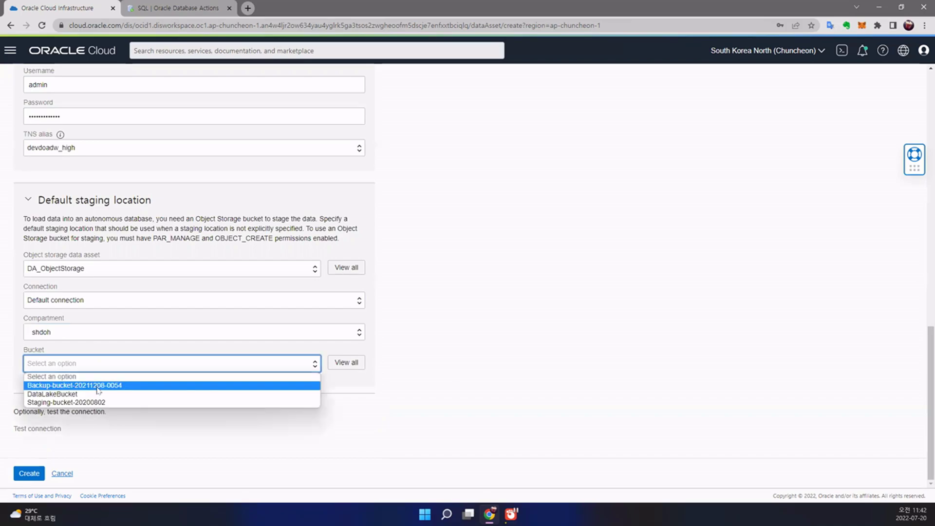
pyautogui.click(67, 402)
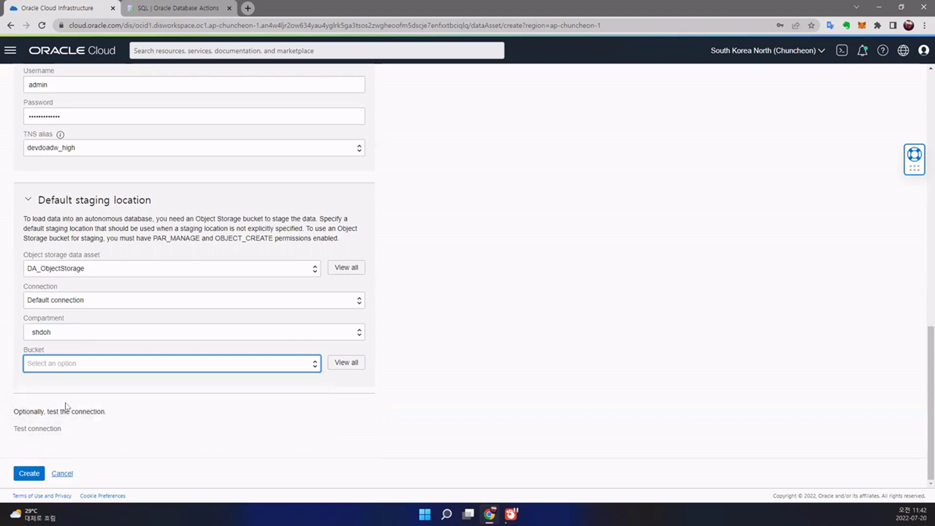
# Test the default connection and create the DA_ADW data asset
pyautogui.click(50, 431)
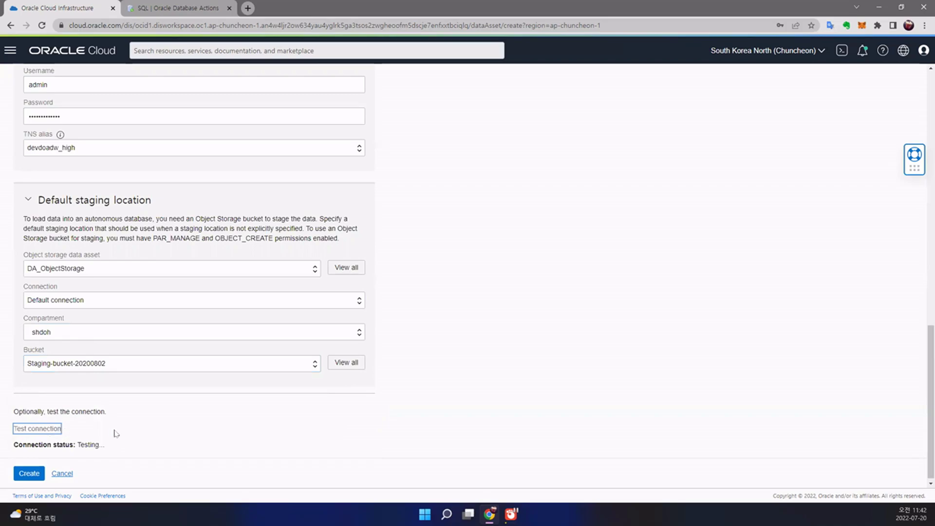
pyautogui.click(29, 474)
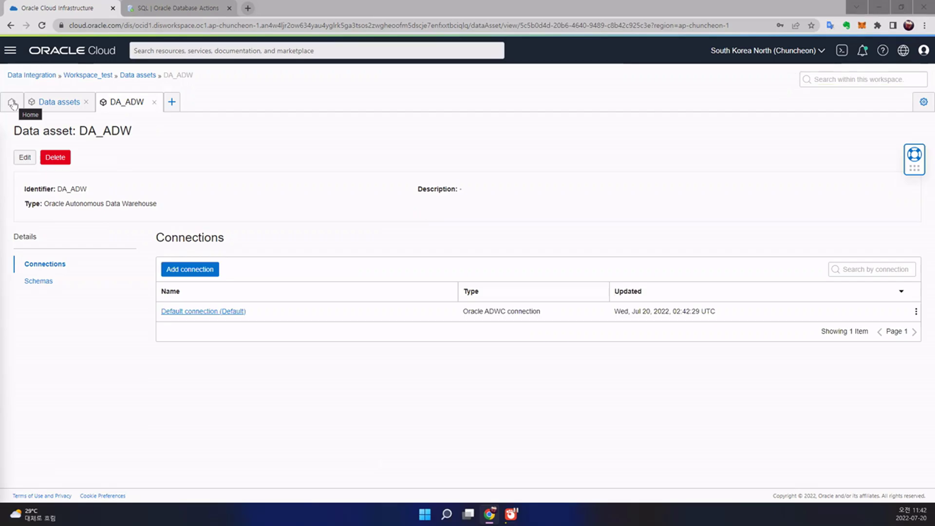
# Start another data asset from the workspace's data asset list, named DA_OralceDB and of type Oracle Database
pyautogui.click(12, 103)
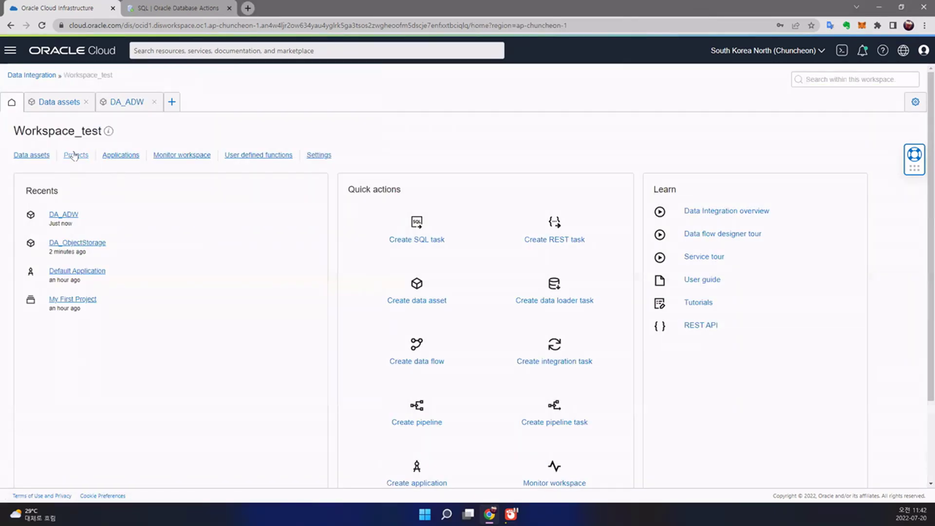
pyautogui.click(66, 104)
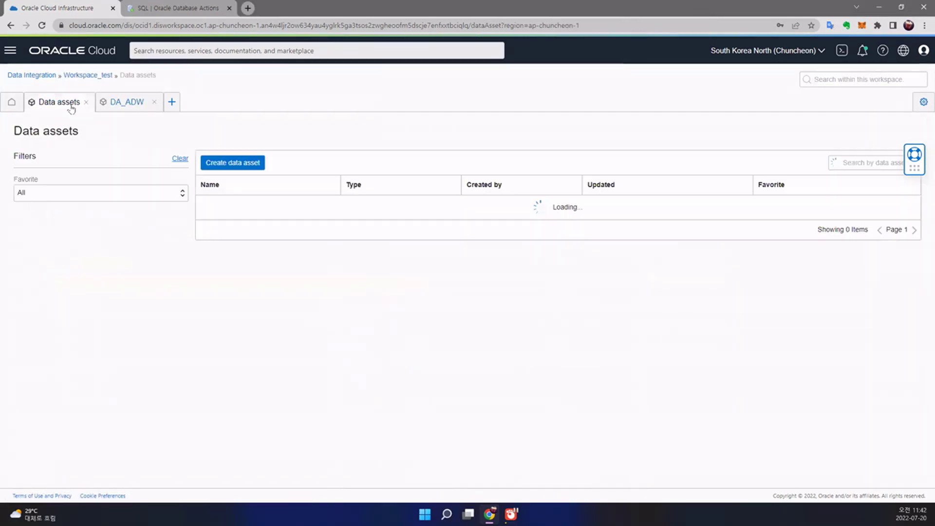
pyautogui.click(246, 167)
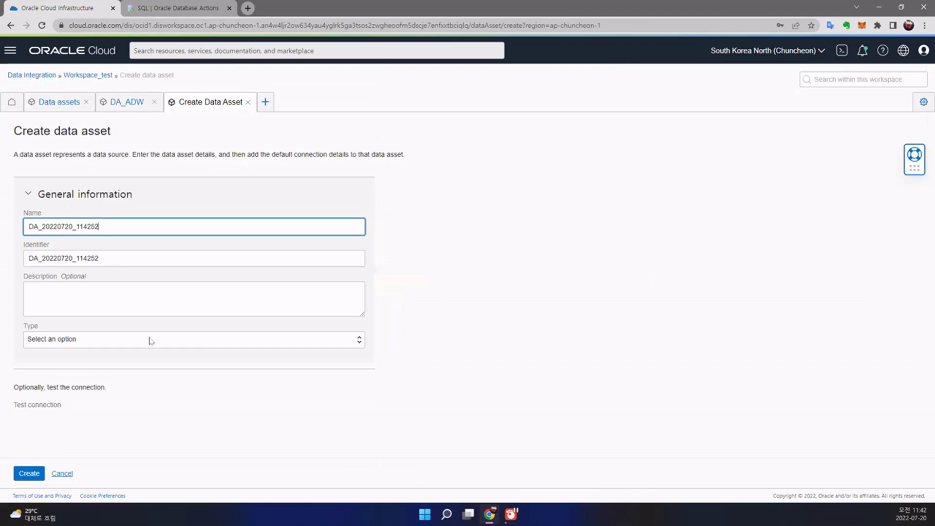
pyautogui.moveTo(41, 226); pyautogui.dragTo(290, 224)
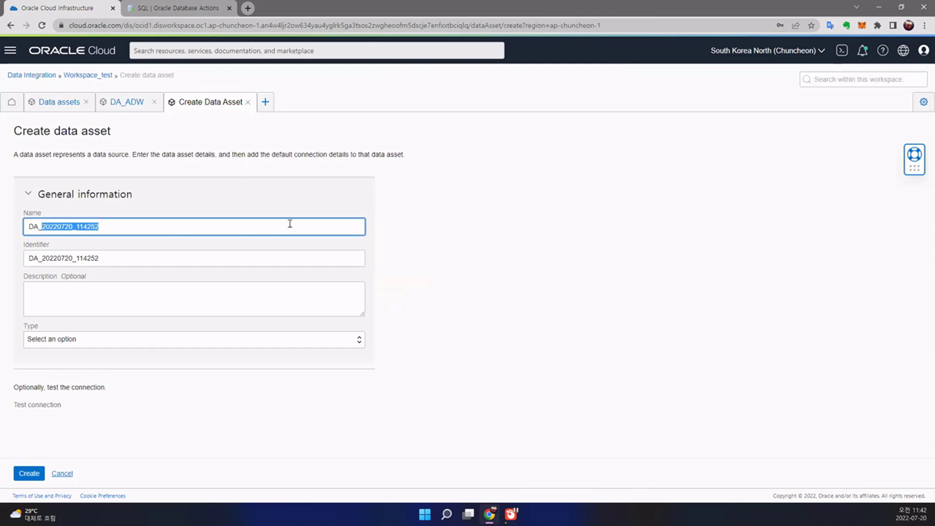
pyautogui.write('Oralce')
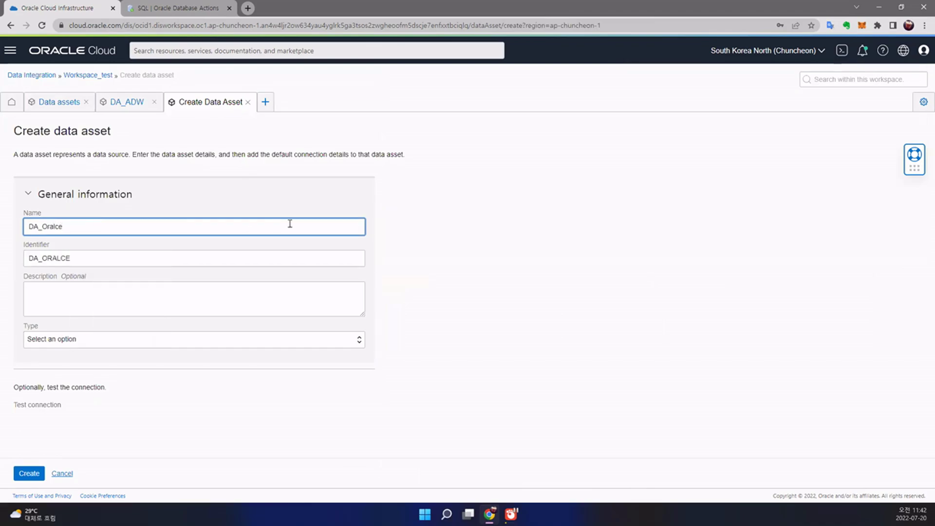
pyautogui.write('DB')
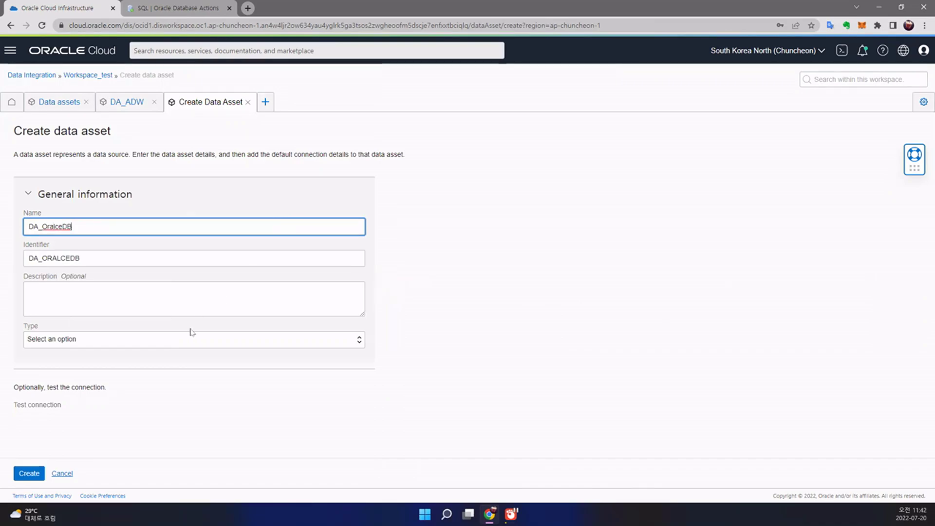
pyautogui.click(198, 340)
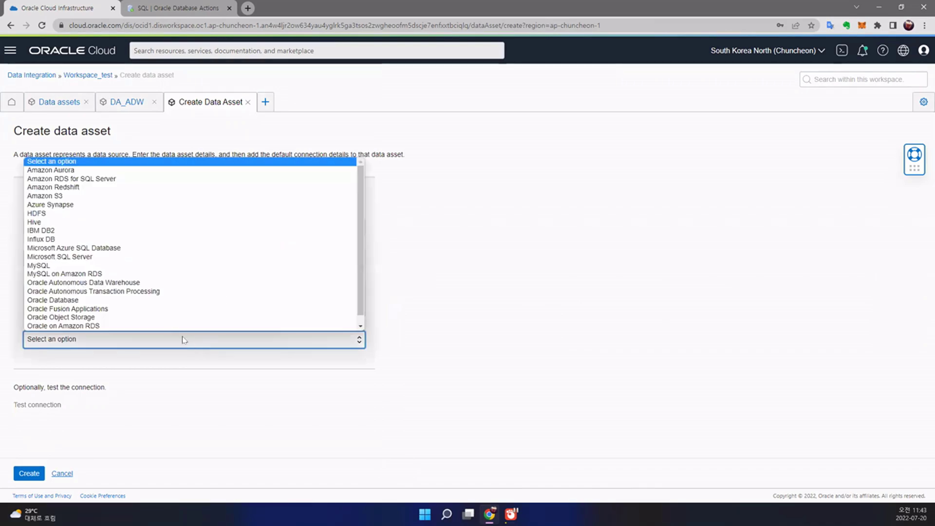
pyautogui.click(78, 300)
# Set the Oracle Database asset's host to 140.238.3.252 and its port to 1521
pyautogui.click(82, 398)
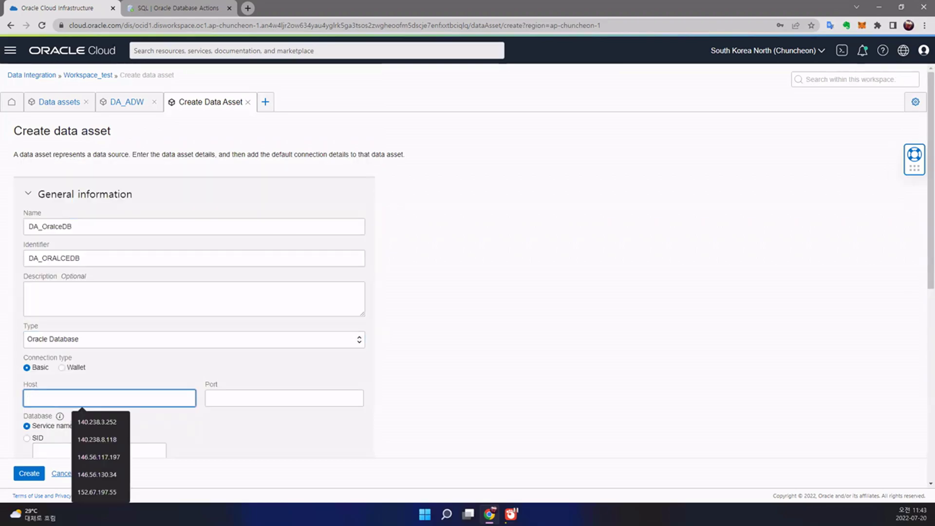
pyautogui.hotkey('alt', 'Tab')
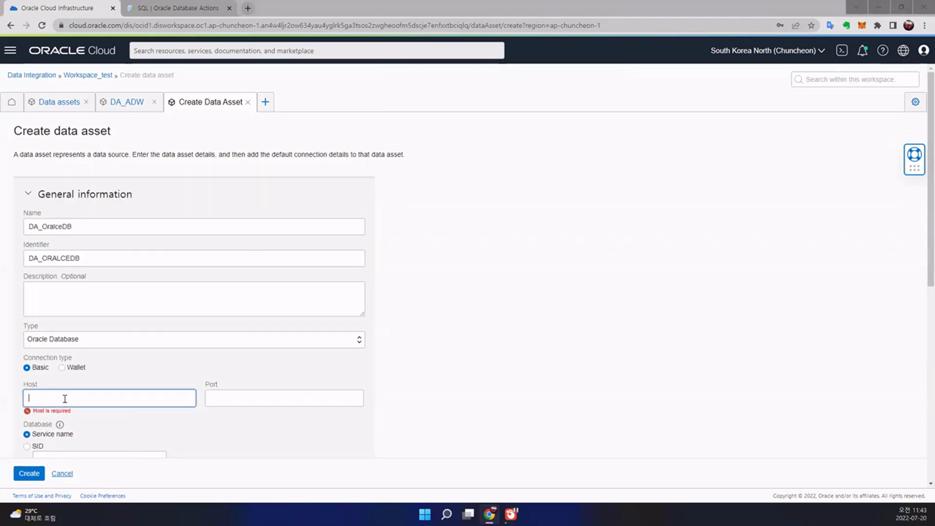
pyautogui.click(65, 398)
pyautogui.hotkey('alt', 'Tab')
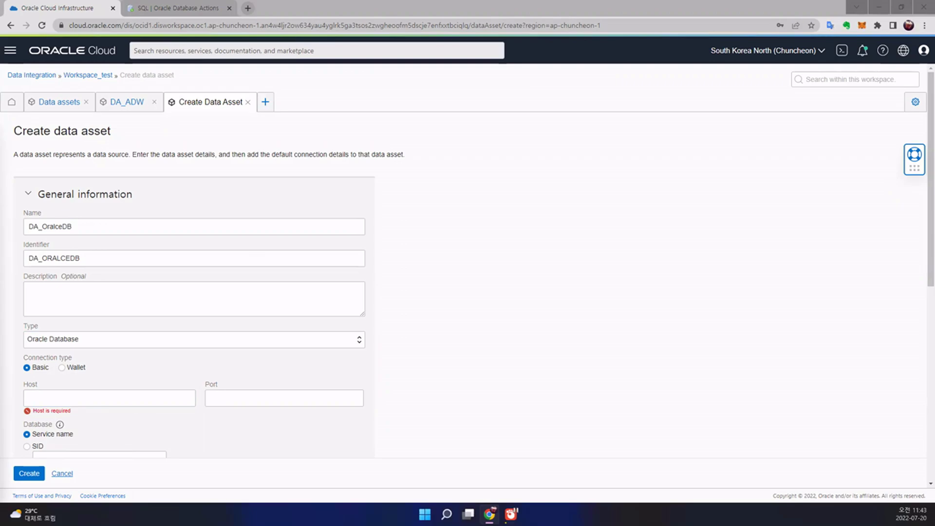
pyautogui.click(91, 401)
pyautogui.write('140.238.3.252')
pyautogui.click(233, 401)
pyautogui.write('1521')
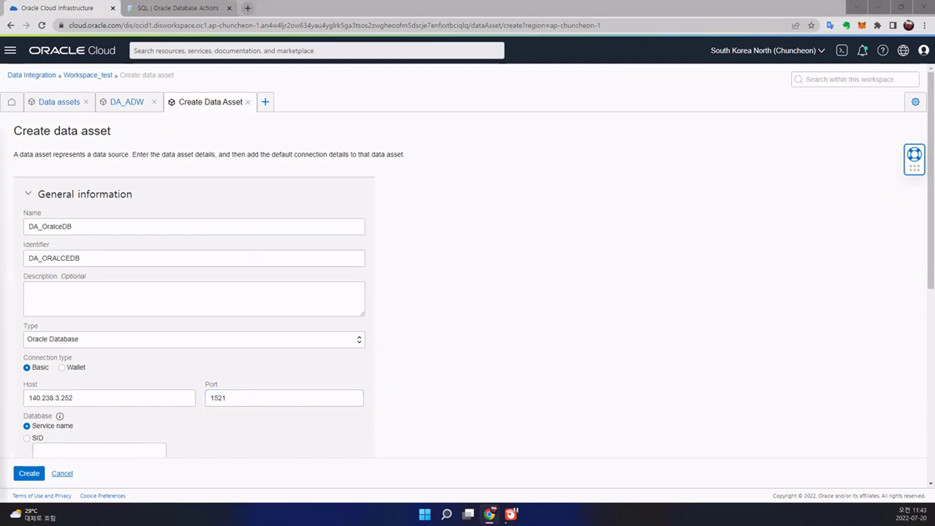
# Fill in the database service name DB1004_icn173.subpublictest1.vcntest1.oraclevcn.com from the saved suggestions
pyautogui.scroll(-1, 213, 445)
pyautogui.click(129, 396)
pyautogui.press('Down')
pyautogui.press('Return')
# In the default connection information, set the username to devdo and enter the database password
pyautogui.scroll(-4, 240, 424)
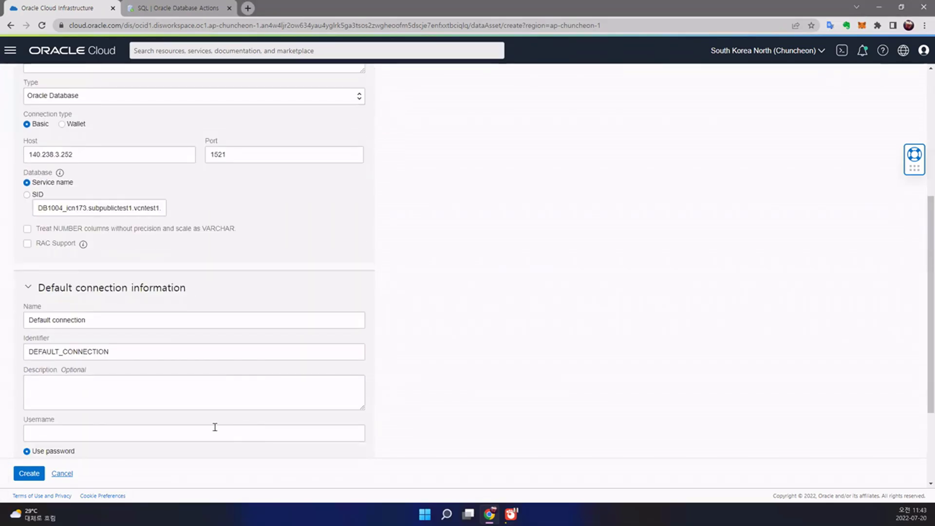
pyautogui.scroll(-2, 212, 421)
pyautogui.click(52, 336)
pyautogui.write('devdo')
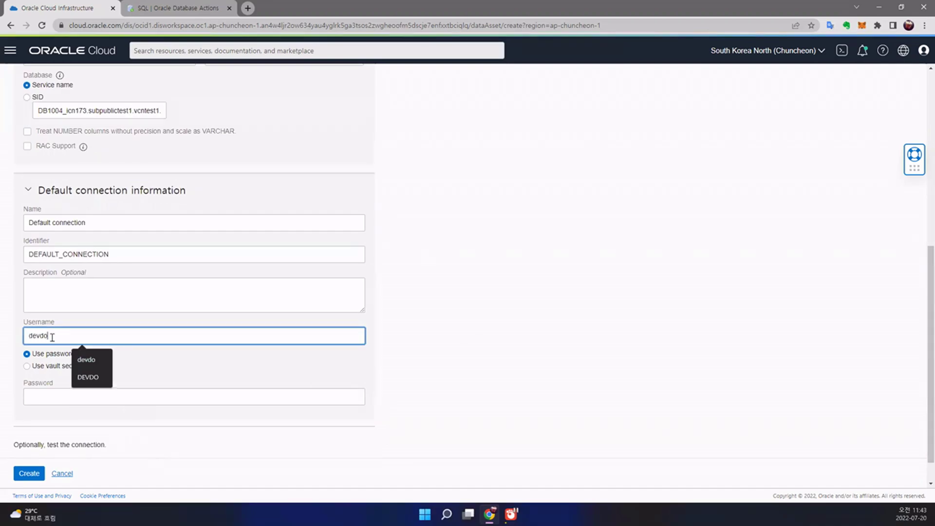
pyautogui.click(54, 395)
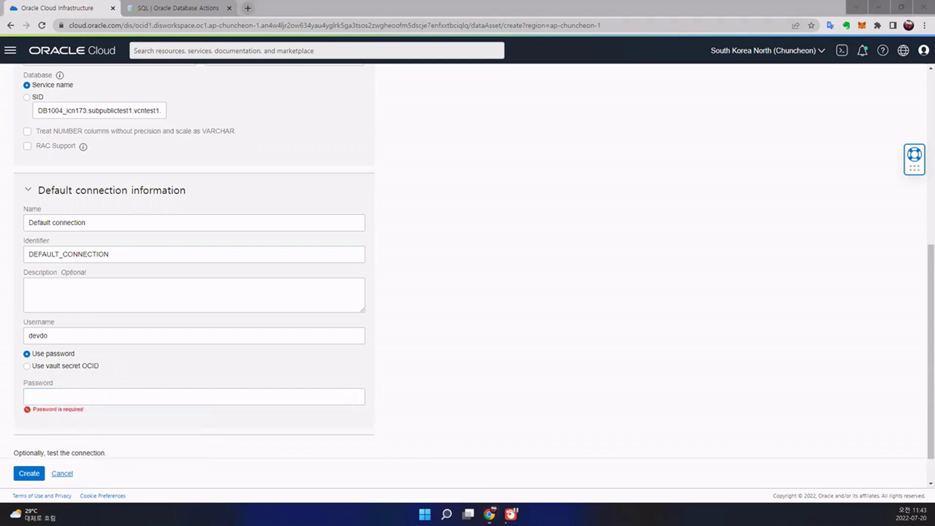
pyautogui.click(149, 396)
pyautogui.write('•••••')
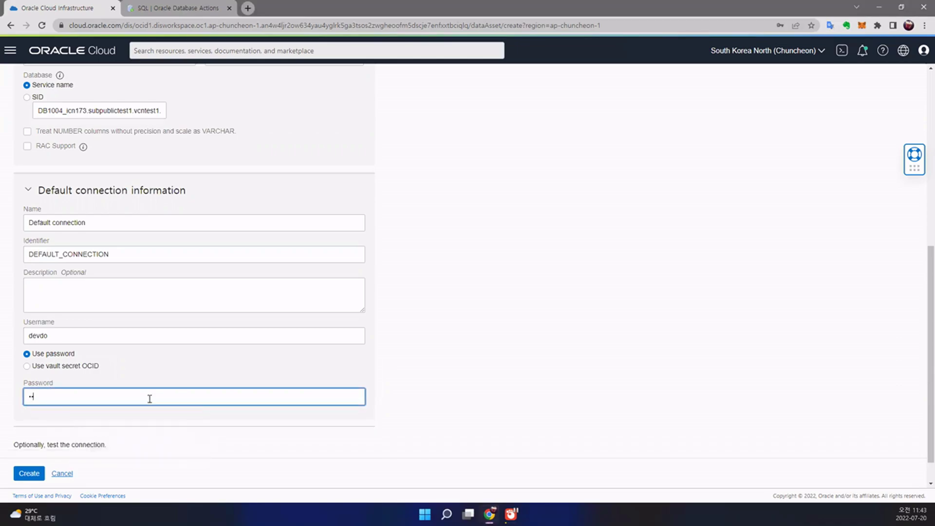
# Test the default connection and create the DA_OralceDB data asset
pyautogui.scroll(-1, 150, 399)
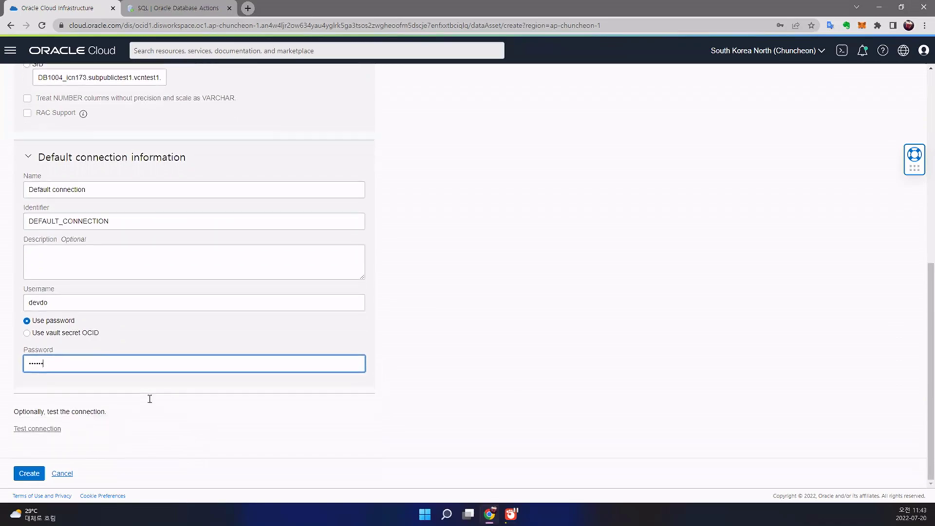
pyautogui.click(48, 430)
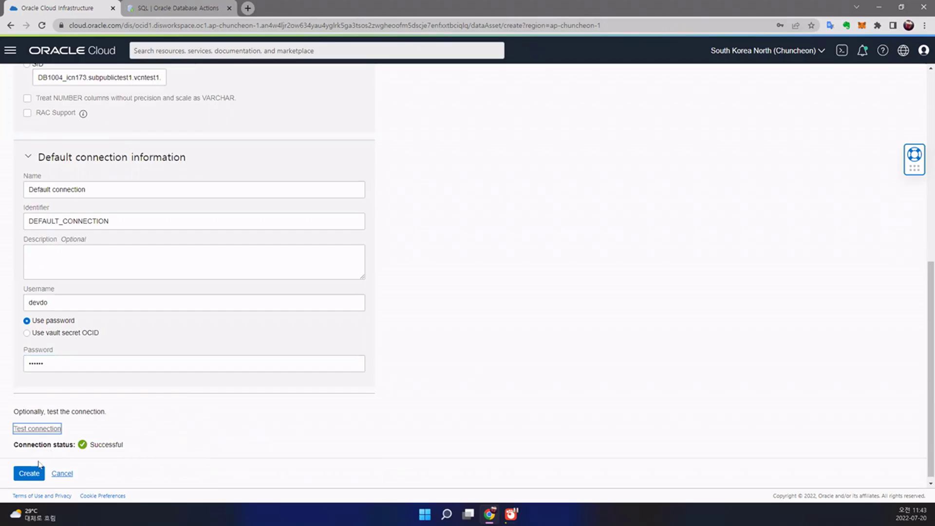
pyautogui.click(30, 474)
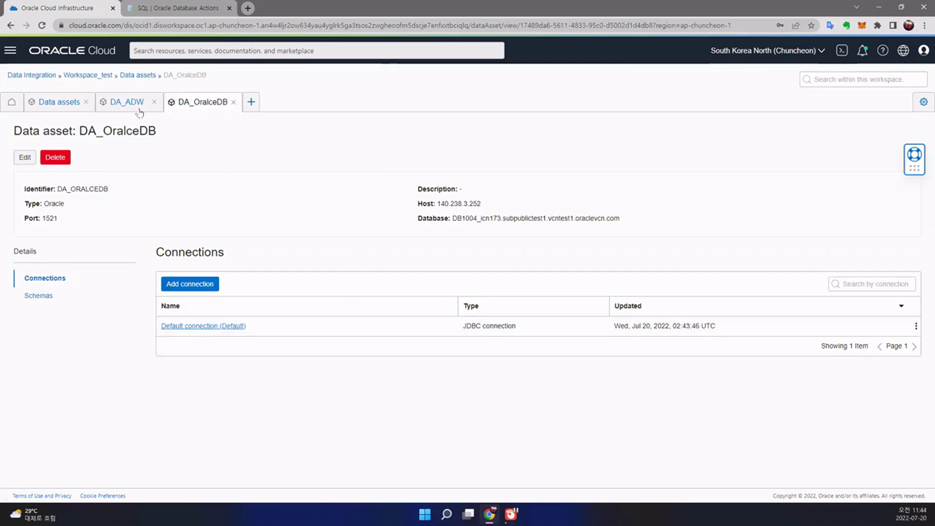
# Examine the schemas of the DA_OralceDB data asset and open the DEVDO schema
pyautogui.click(39, 295)
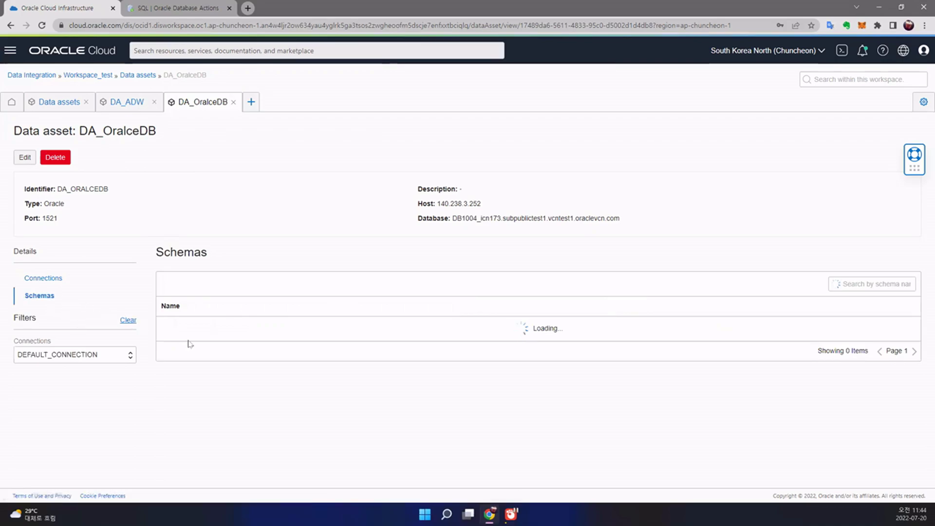
pyautogui.scroll(-1, 205, 423)
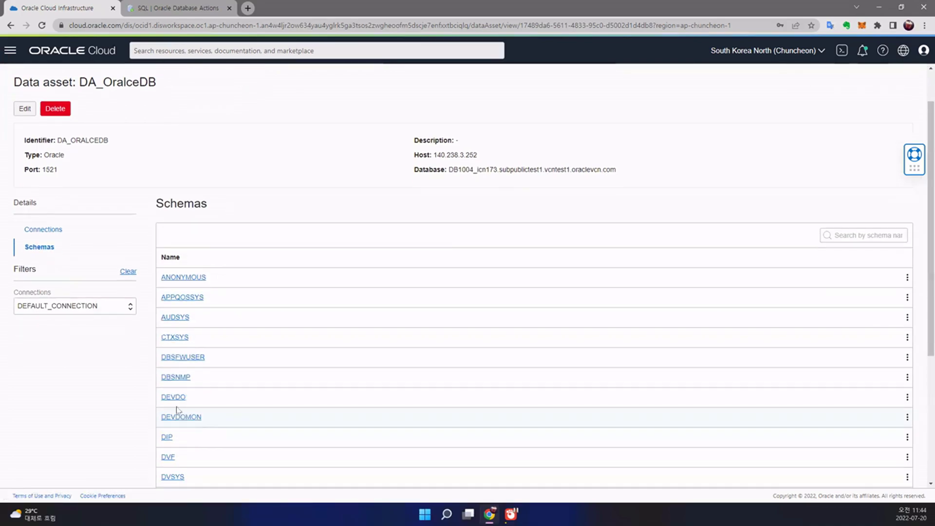
pyautogui.click(175, 399)
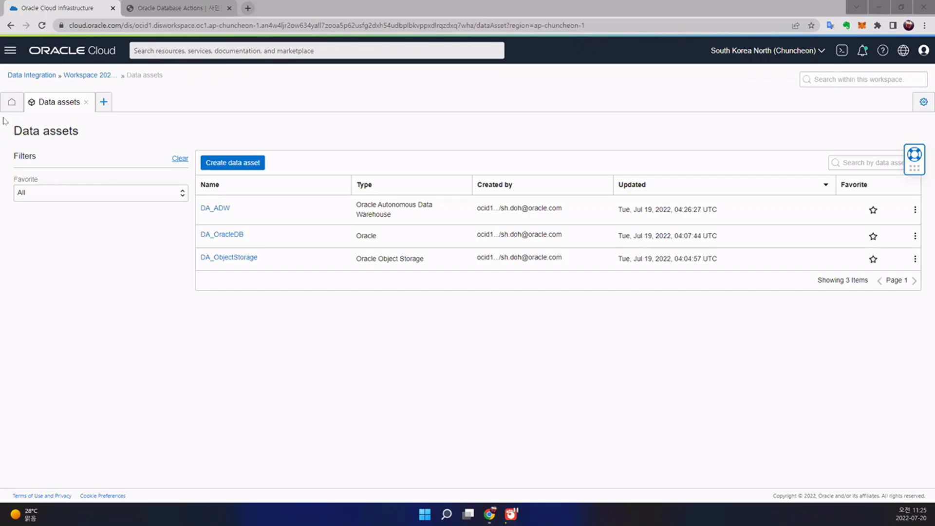
# Open My First Project from the workspace's projects and start a new data flow in it
pyautogui.click(10, 103)
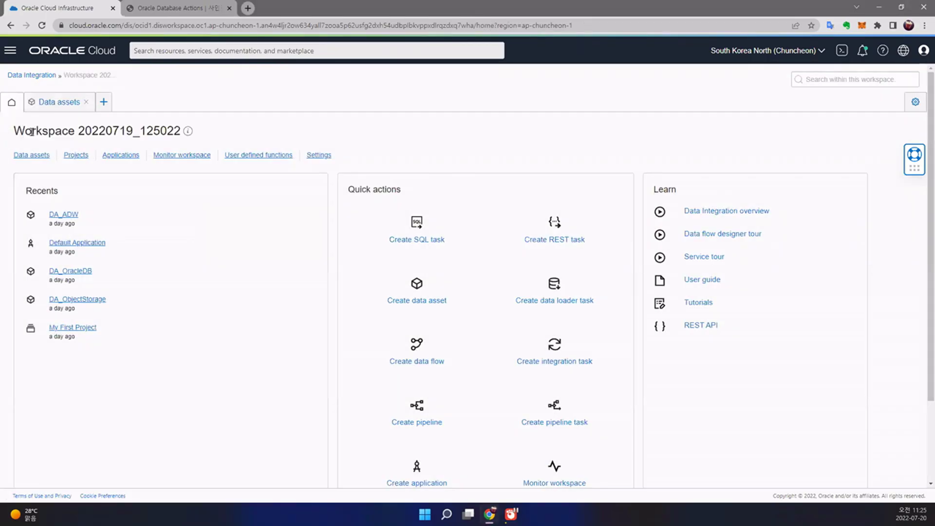
pyautogui.click(76, 155)
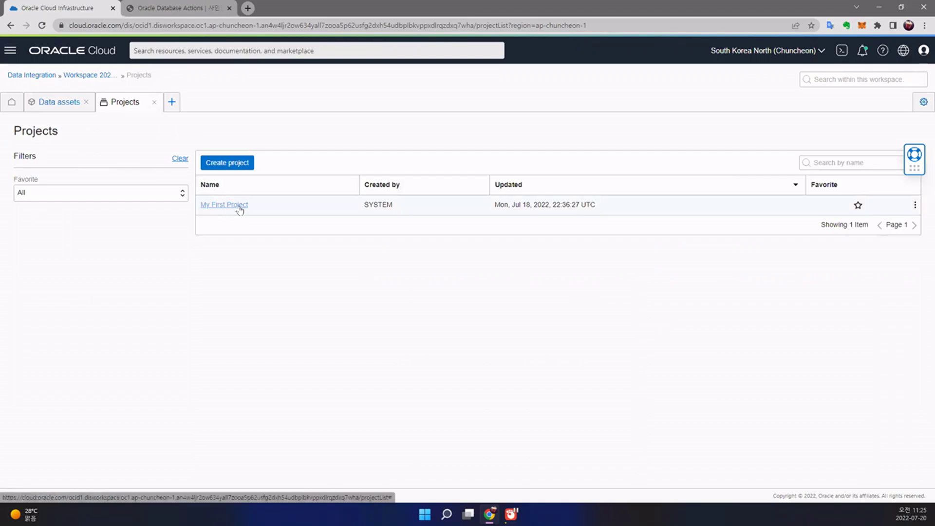
pyautogui.click(239, 207)
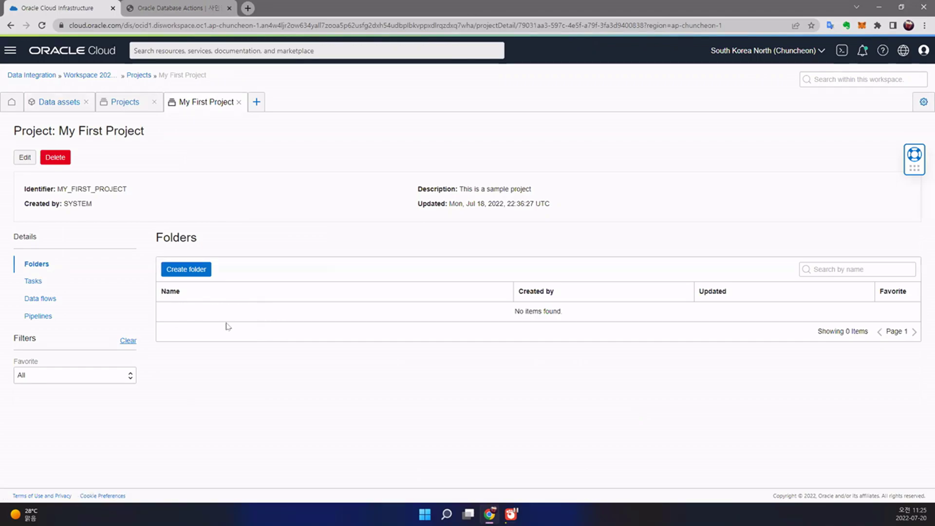
pyautogui.click(52, 304)
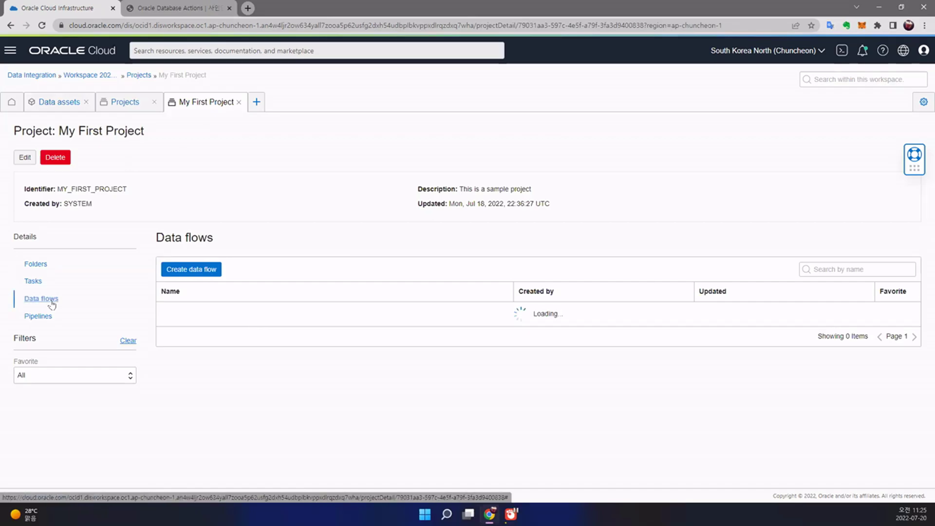
pyautogui.click(202, 275)
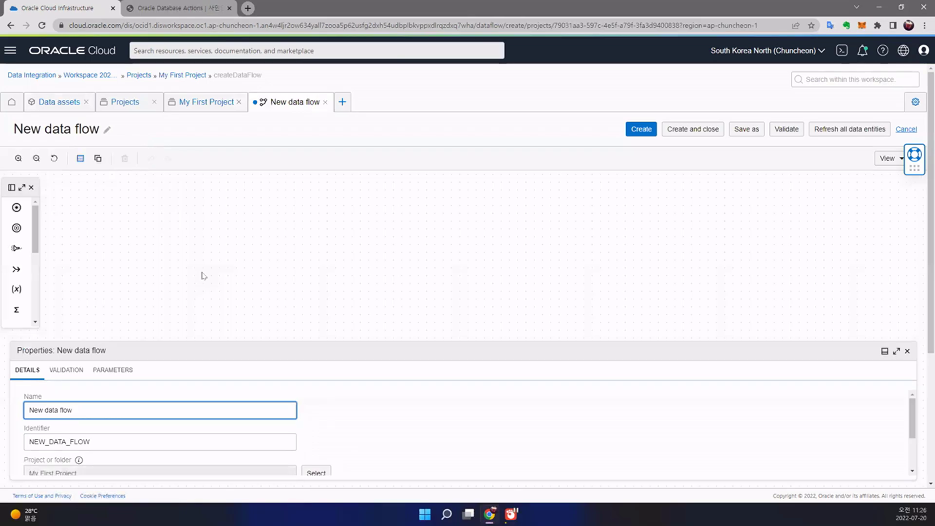
# Expand the operators palette and place two source operators and one target operator on the data flow canvas, roughly aligning the two sources
pyautogui.click(23, 191)
pyautogui.click(22, 189)
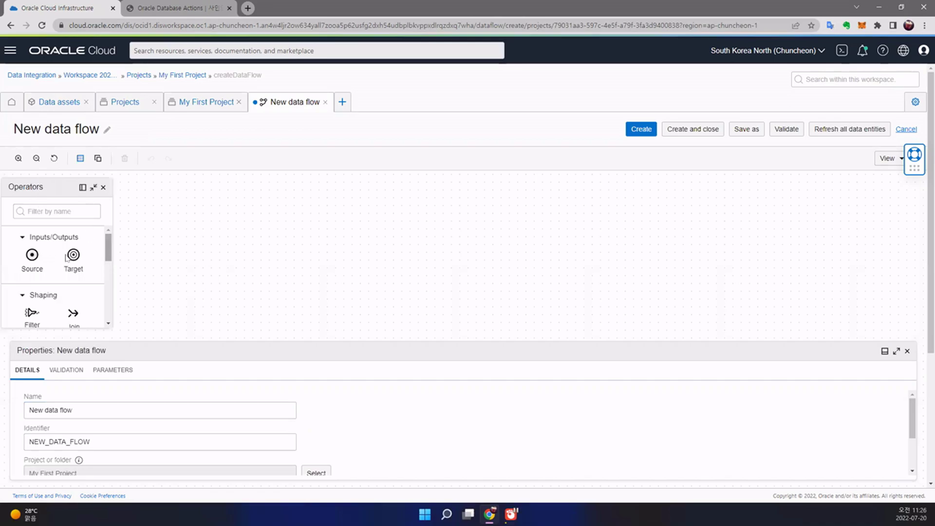
pyautogui.moveTo(41, 258); pyautogui.dragTo(192, 226)
pyautogui.moveTo(32, 260); pyautogui.dragTo(185, 276)
pyautogui.moveTo(75, 263); pyautogui.dragTo(378, 253)
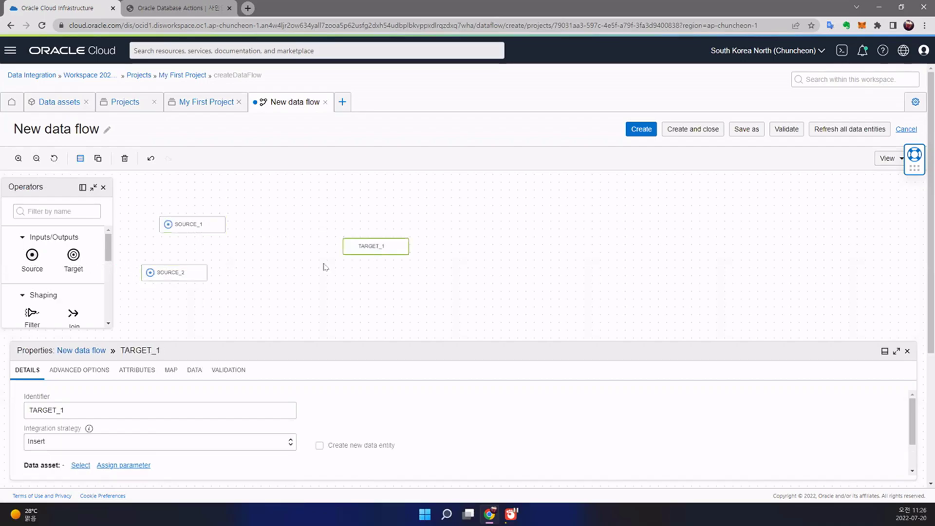
pyautogui.moveTo(171, 278); pyautogui.dragTo(184, 277)
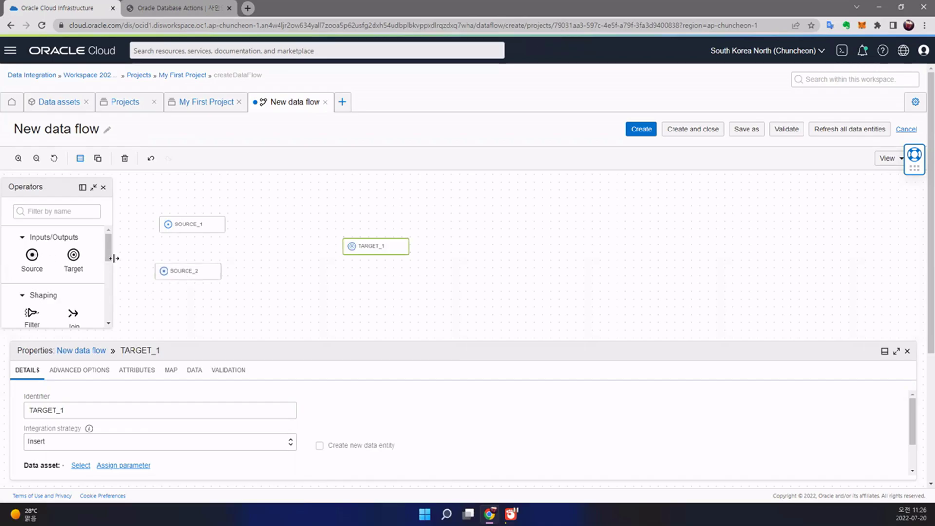
# Add a join operator between the sources and the target, and space out the join and target on the canvas
pyautogui.scroll(-1, 93, 273)
pyautogui.moveTo(75, 285); pyautogui.dragTo(283, 252)
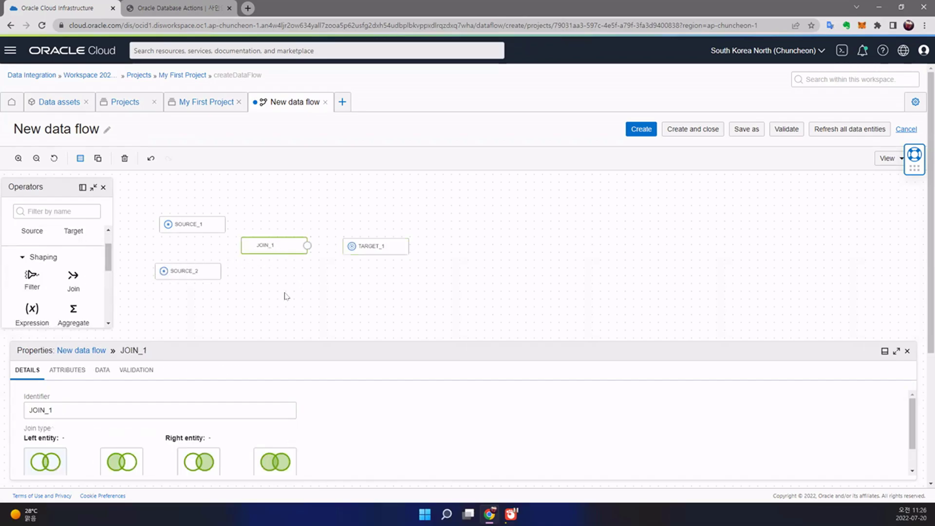
pyautogui.moveTo(371, 248); pyautogui.dragTo(385, 246)
pyautogui.moveTo(284, 248); pyautogui.dragTo(305, 251)
pyautogui.moveTo(367, 252); pyautogui.dragTo(373, 252)
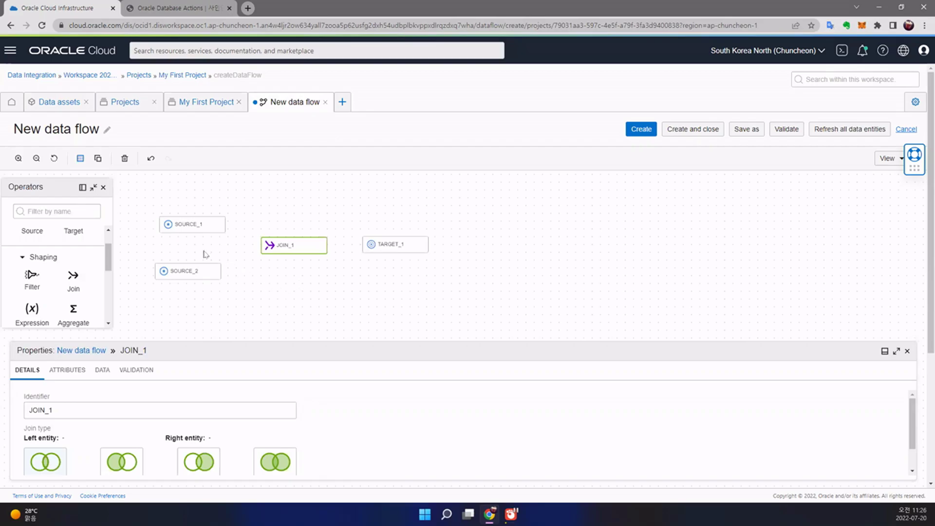
# Set SOURCE_1's data asset to DA_OracleDB and its connection to Default connection
pyautogui.moveTo(193, 226); pyautogui.dragTo(186, 227)
pyautogui.click(186, 227)
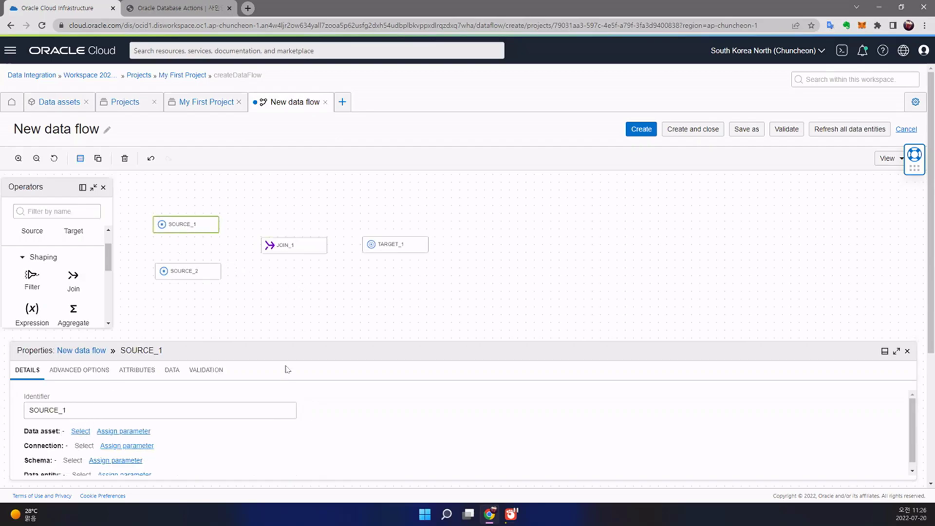
pyautogui.moveTo(285, 343); pyautogui.dragTo(284, 320)
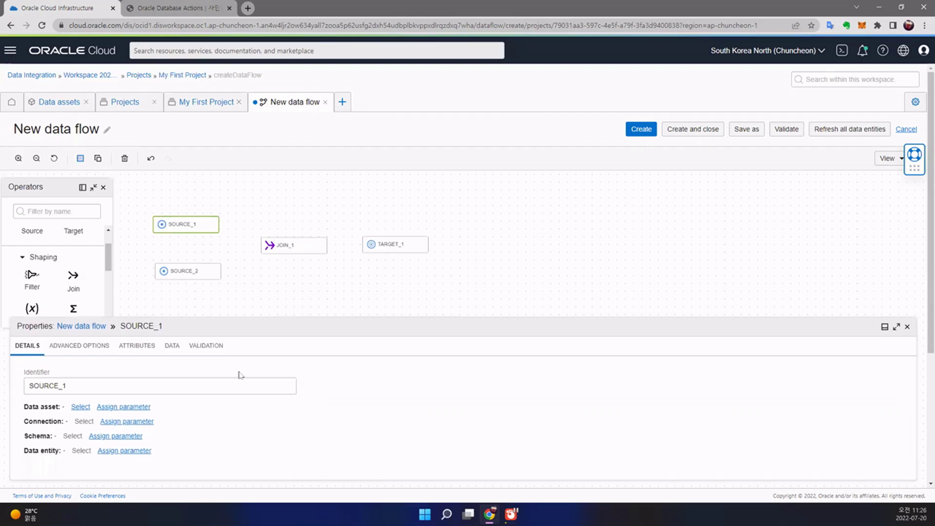
pyautogui.click(81, 408)
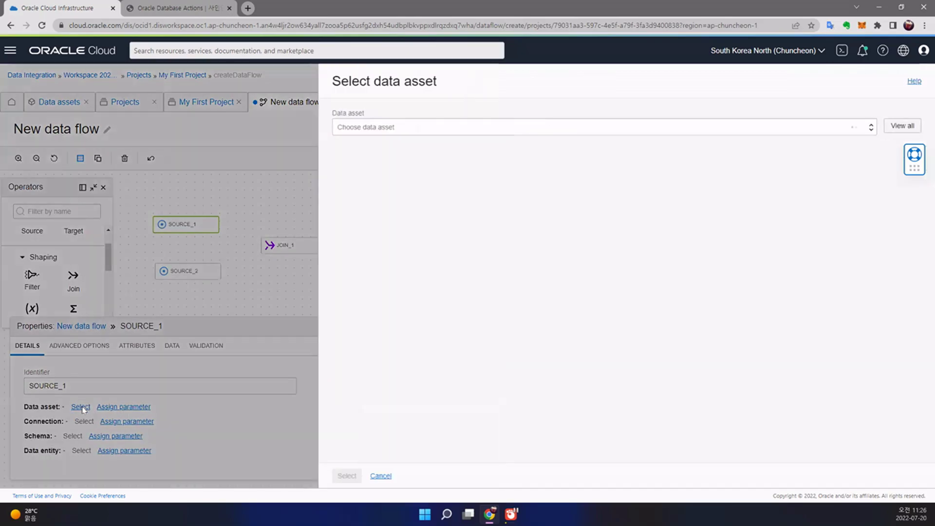
pyautogui.click(391, 128)
pyautogui.click(370, 180)
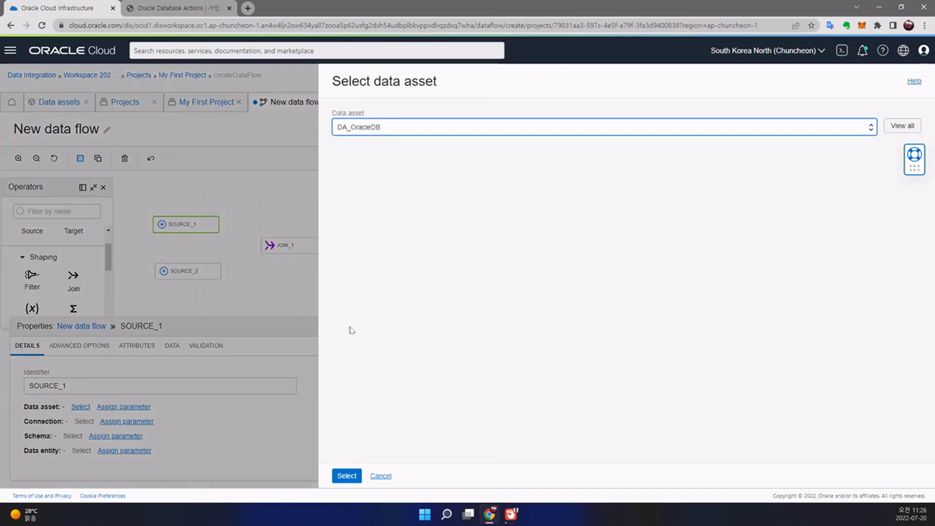
pyautogui.click(341, 476)
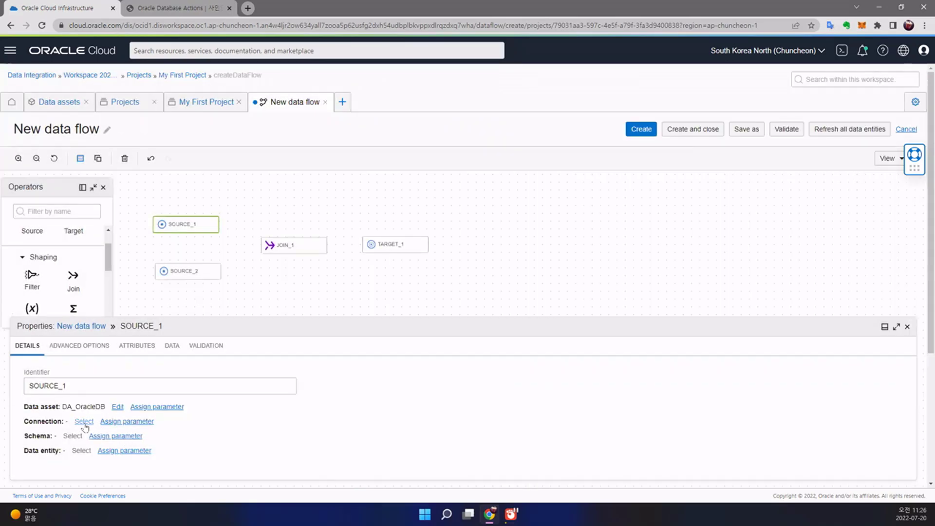
pyautogui.click(84, 422)
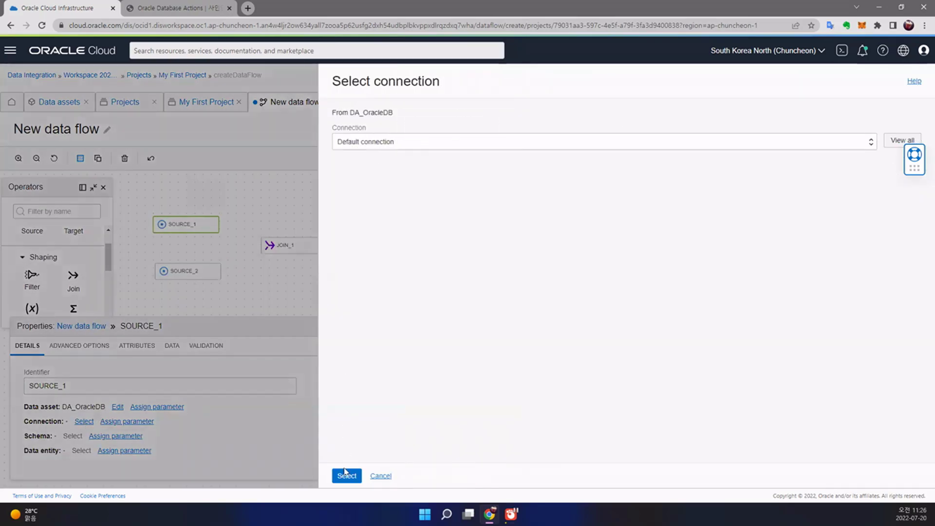
pyautogui.click(347, 476)
# Choose the DEVDO schema and the EMP data entity for SOURCE_1
pyautogui.click(73, 436)
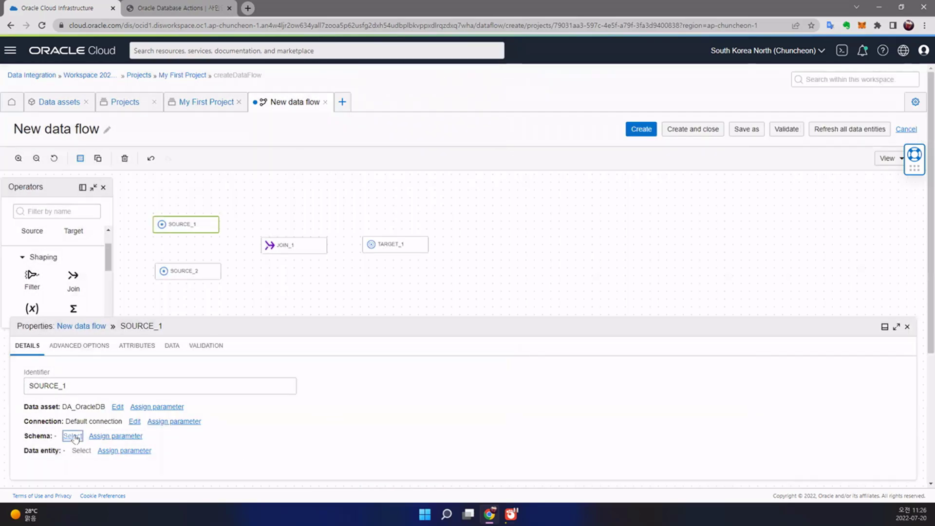
pyautogui.click(392, 143)
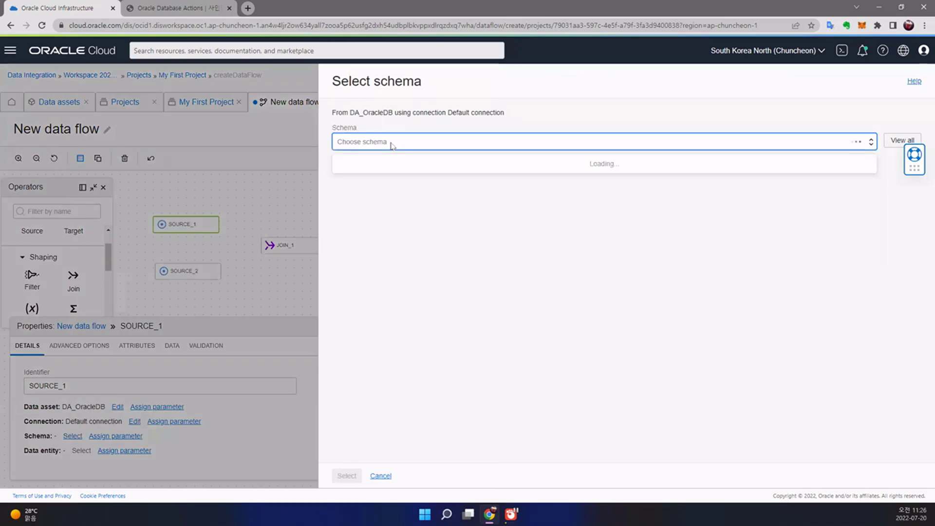
pyautogui.click(363, 259)
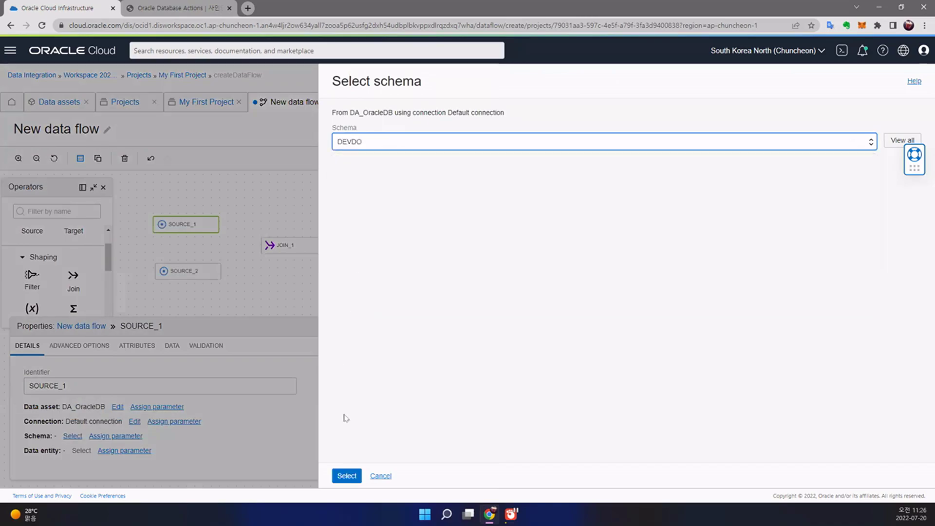
pyautogui.click(346, 476)
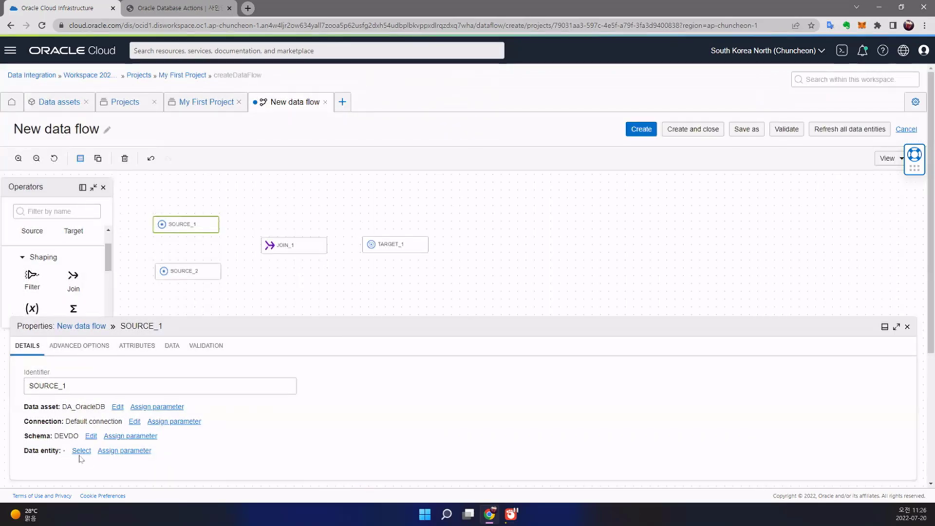
pyautogui.click(81, 451)
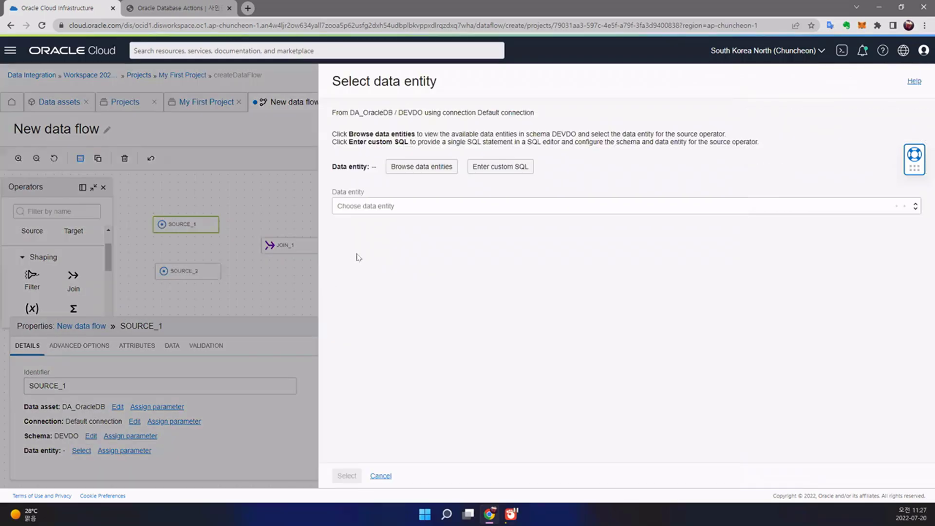
pyautogui.click(383, 207)
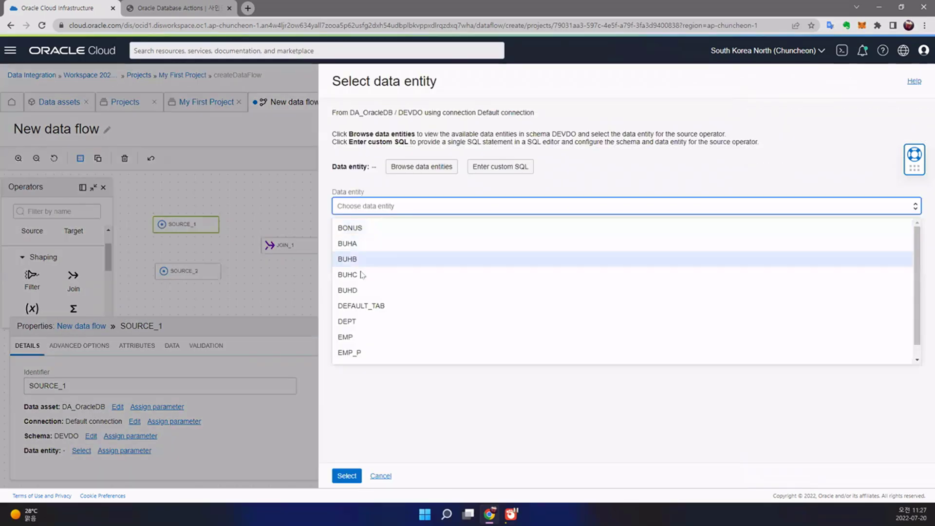
pyautogui.click(359, 336)
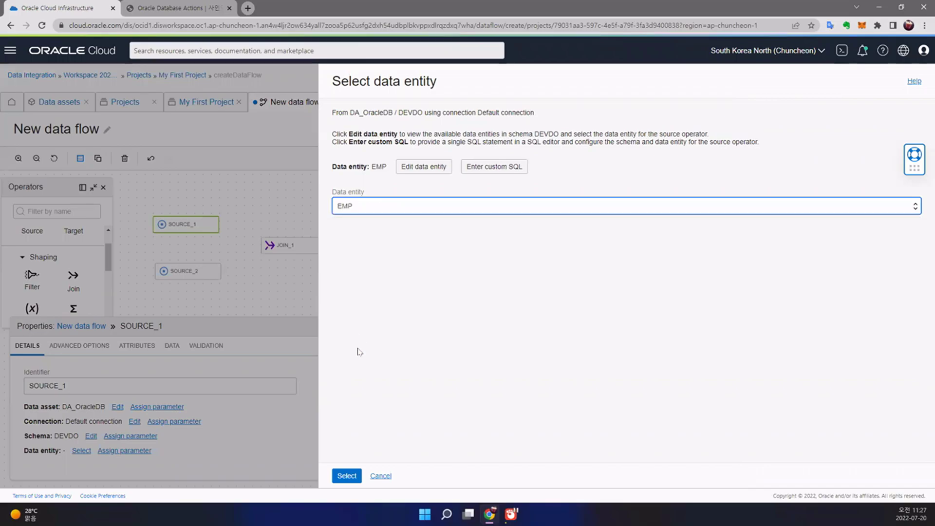
pyautogui.click(347, 476)
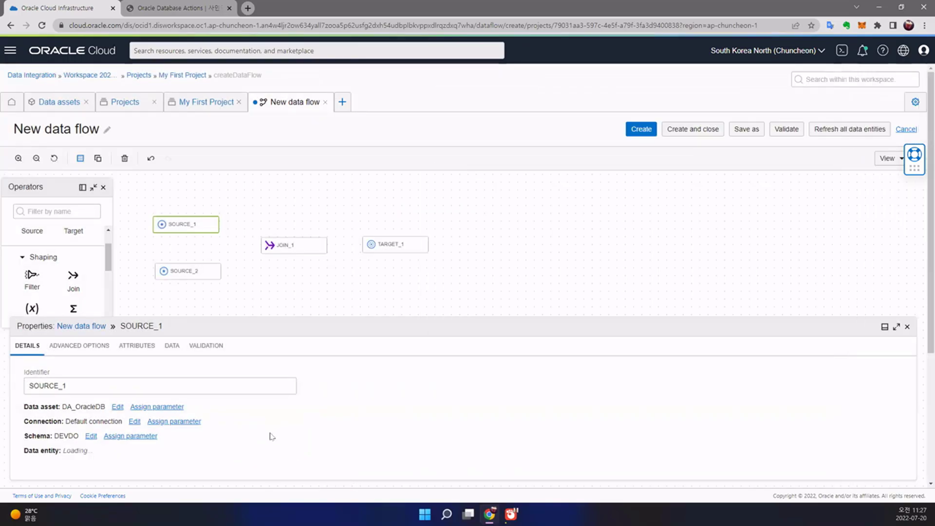
# Set SOURCE_2's data asset to DA_OracleDB and its connection to Default connection
pyautogui.click(291, 276)
pyautogui.click(214, 271)
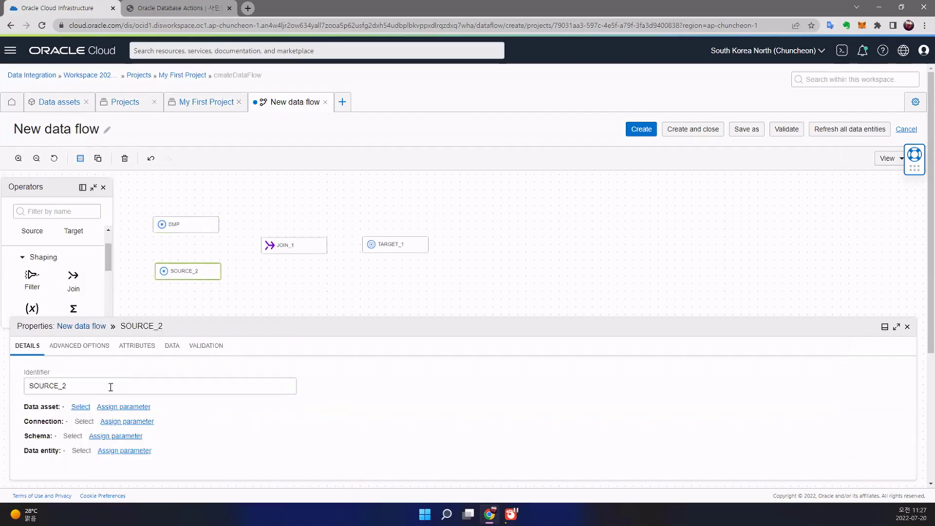
pyautogui.click(81, 407)
pyautogui.click(417, 131)
pyautogui.click(377, 184)
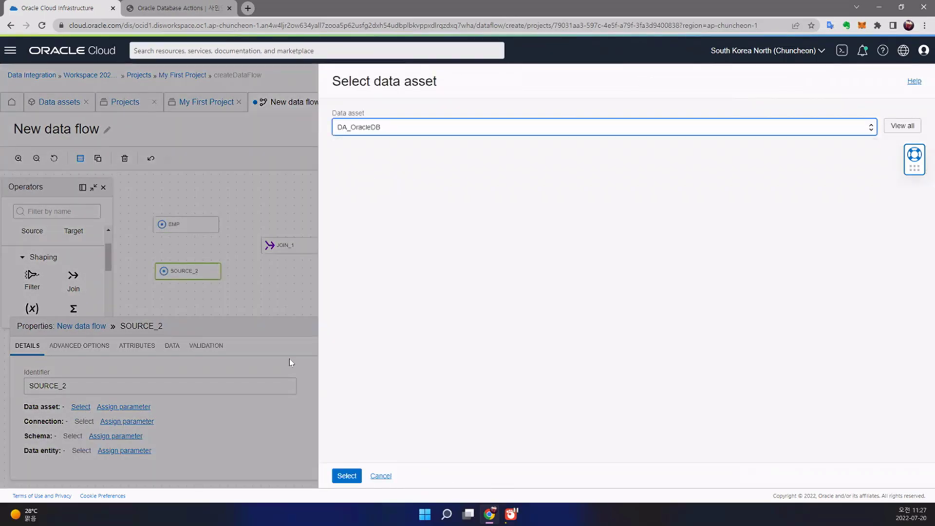
pyautogui.click(348, 476)
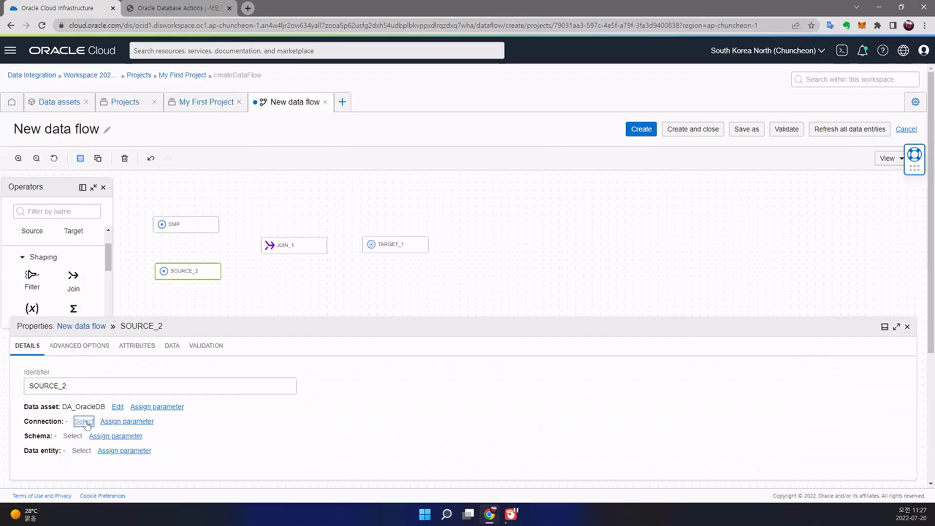
pyautogui.click(83, 421)
pyautogui.click(347, 475)
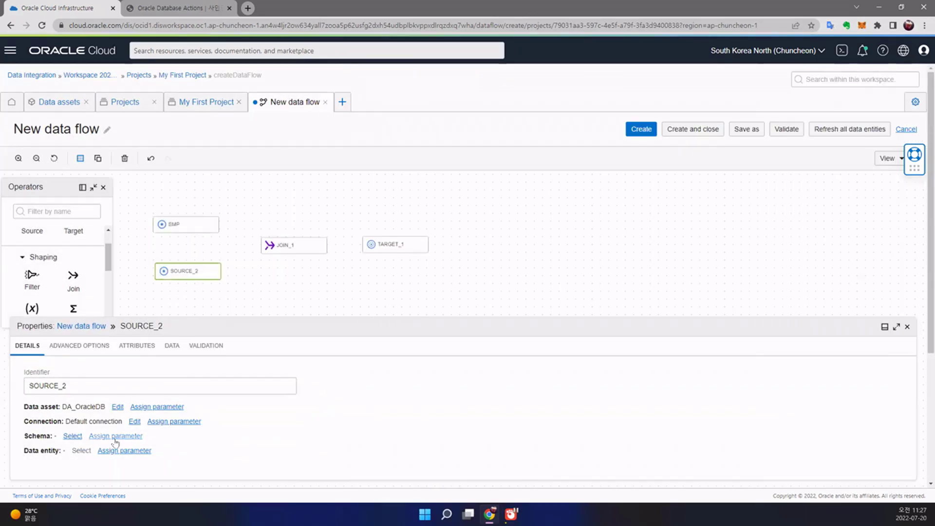
# Choose the DEVDO schema and the DEPT data entity for SOURCE_2
pyautogui.click(73, 437)
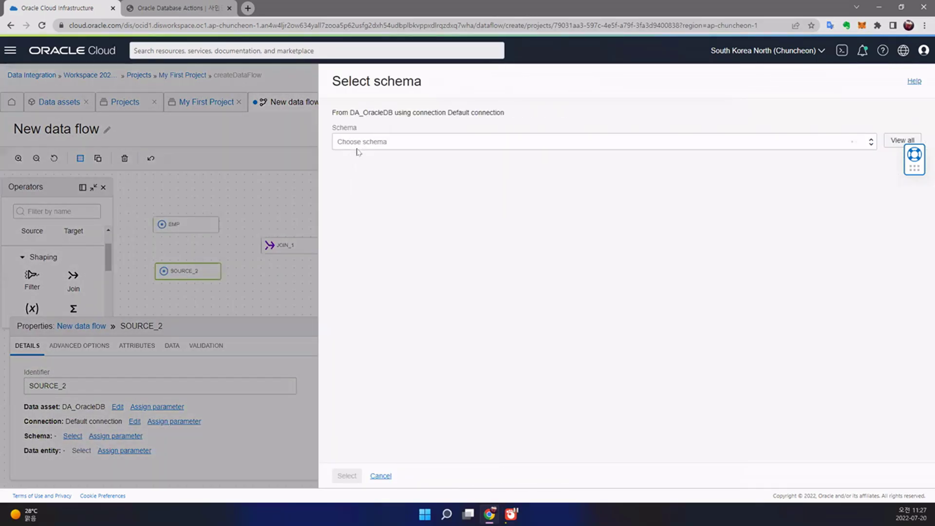
pyautogui.click(346, 254)
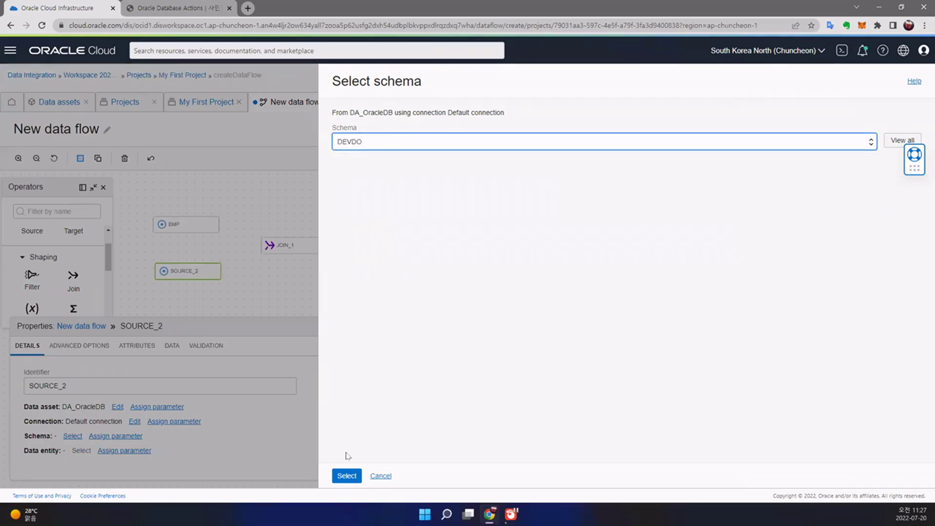
pyautogui.click(348, 476)
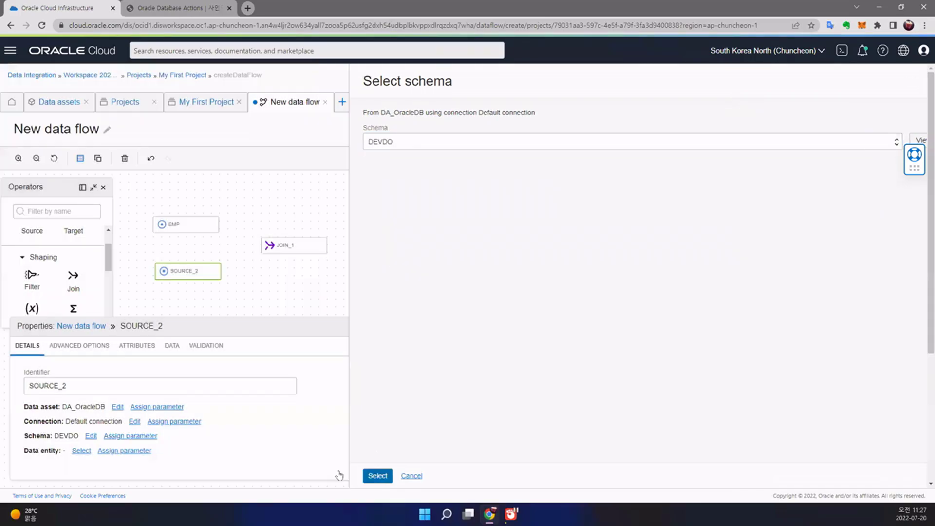
pyautogui.click(82, 452)
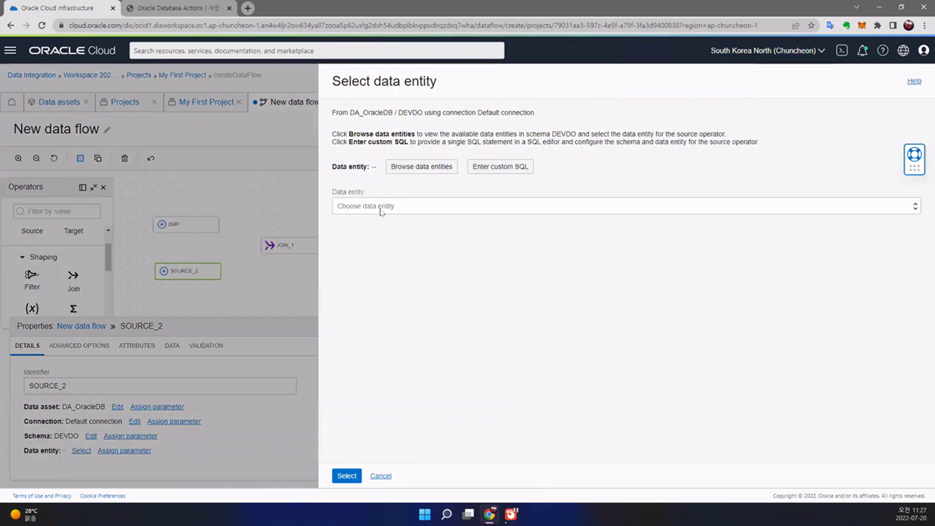
pyautogui.click(382, 209)
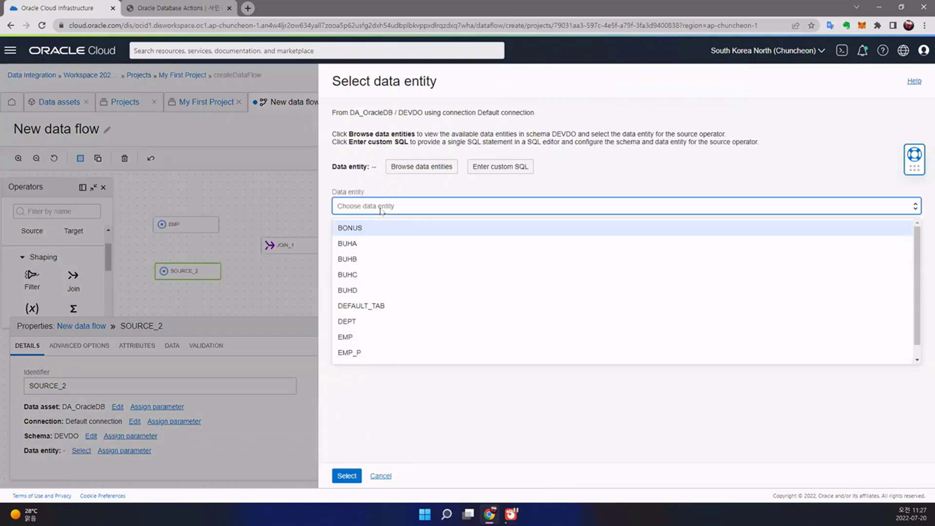
pyautogui.click(375, 321)
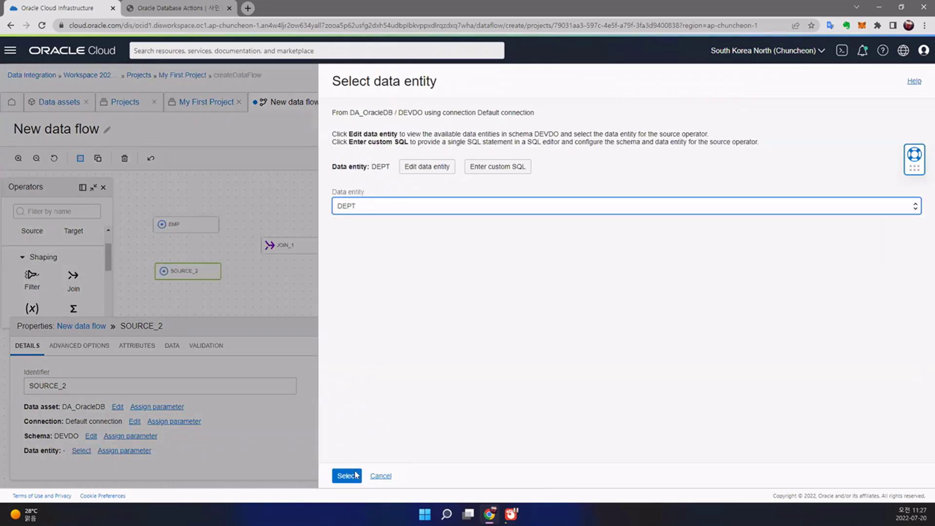
pyautogui.click(347, 476)
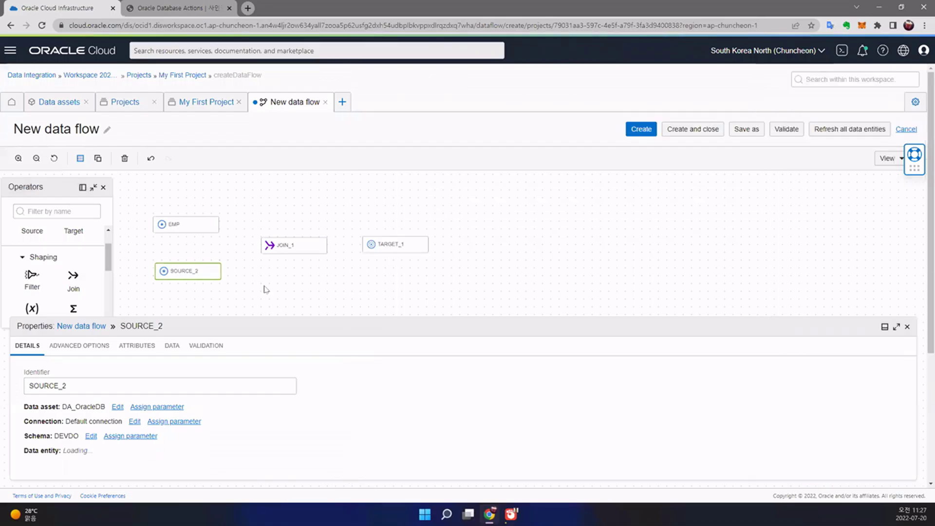
# Connect the EMP and DEPT sources to JOIN_1, and connect JOIN_1 to TARGET_1
pyautogui.moveTo(219, 227)
pyautogui.click(220, 227)
pyautogui.moveTo(220, 227); pyautogui.dragTo(272, 249)
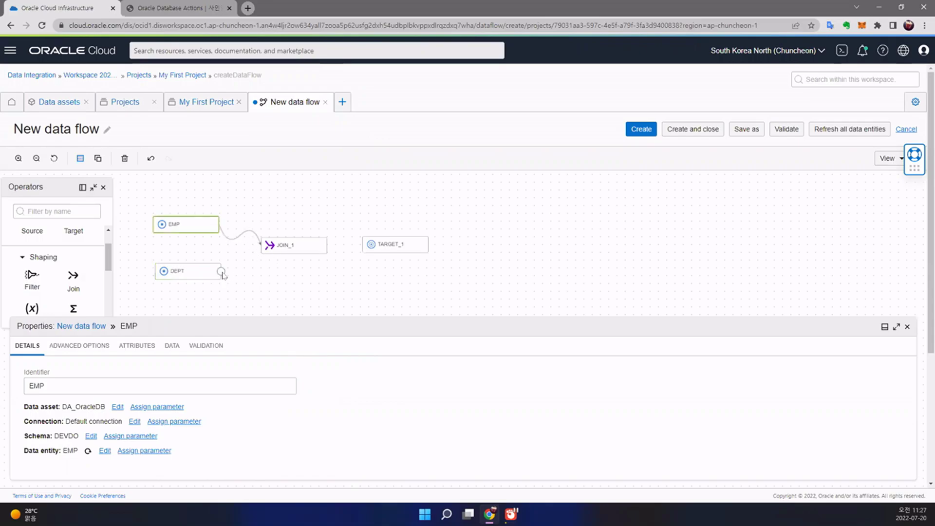
pyautogui.moveTo(220, 271); pyautogui.dragTo(273, 248)
pyautogui.moveTo(327, 245); pyautogui.dragTo(361, 246)
# Create the JOIN_1 join condition JOIN_1_1.EMP.DEPTNO = JOIN_1_2.DEPT.DEPTNO
pyautogui.click(314, 250)
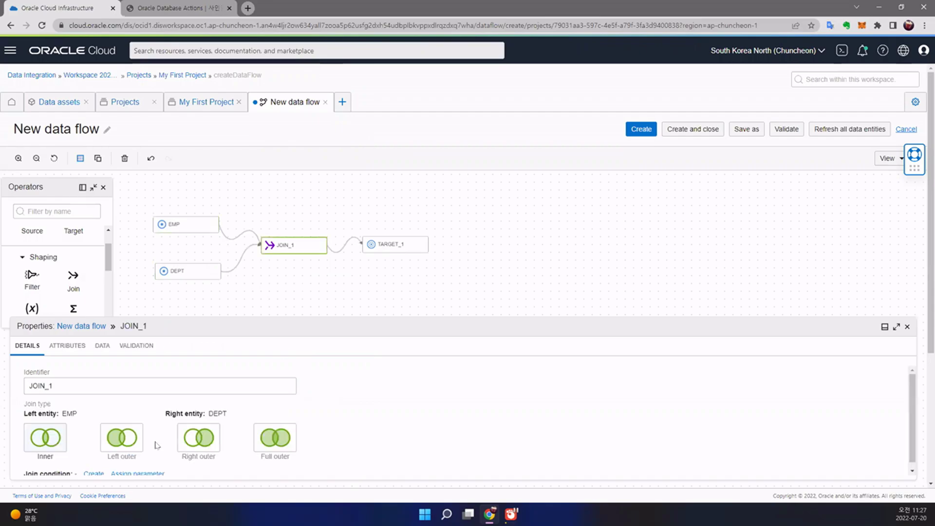
pyautogui.scroll(-1, 151, 446)
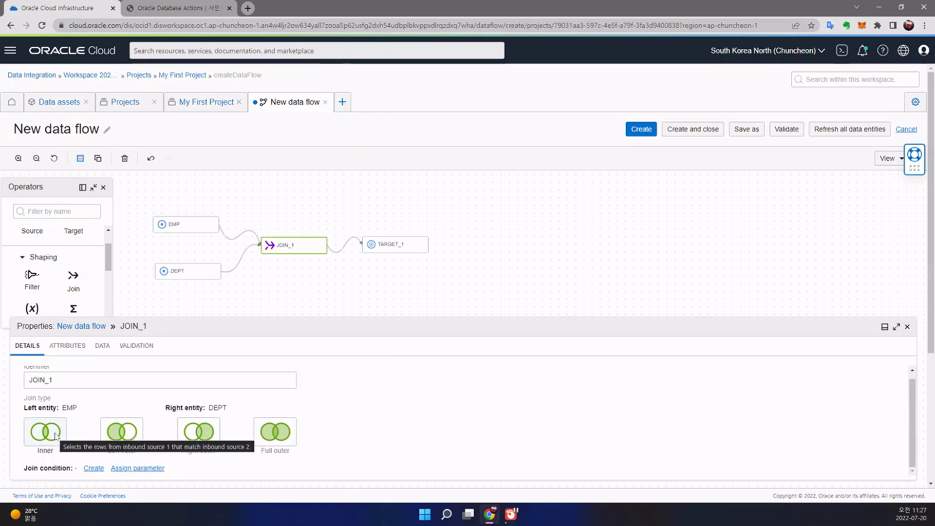
pyautogui.click(92, 471)
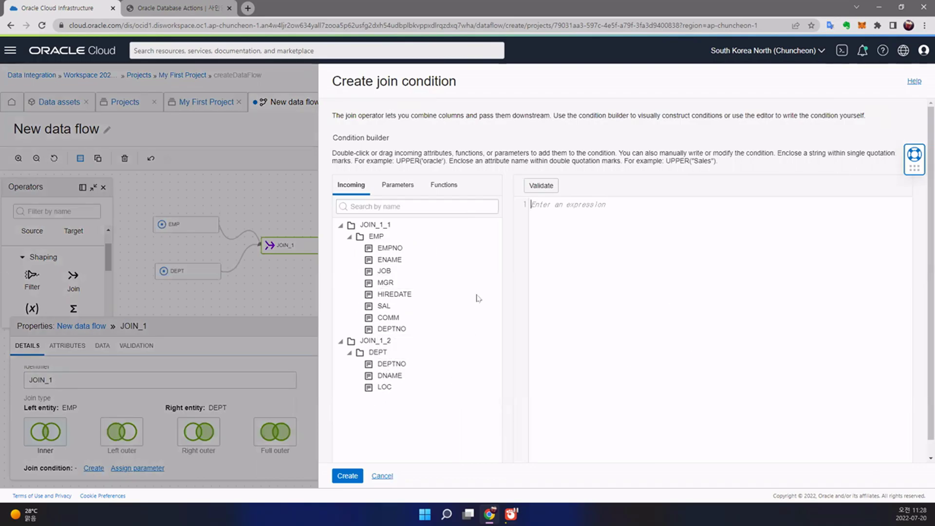
pyautogui.moveTo(417, 330); pyautogui.dragTo(569, 225)
pyautogui.write('=')
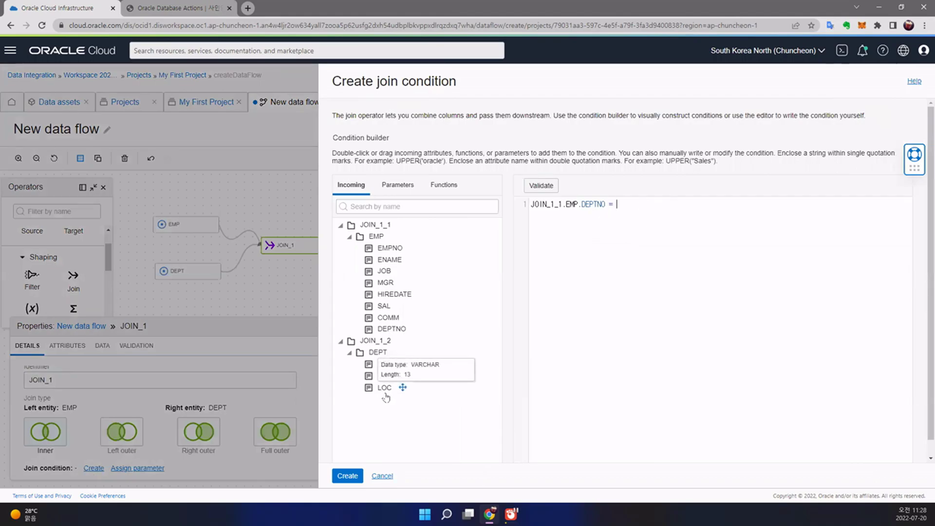
pyautogui.moveTo(371, 365); pyautogui.dragTo(648, 213)
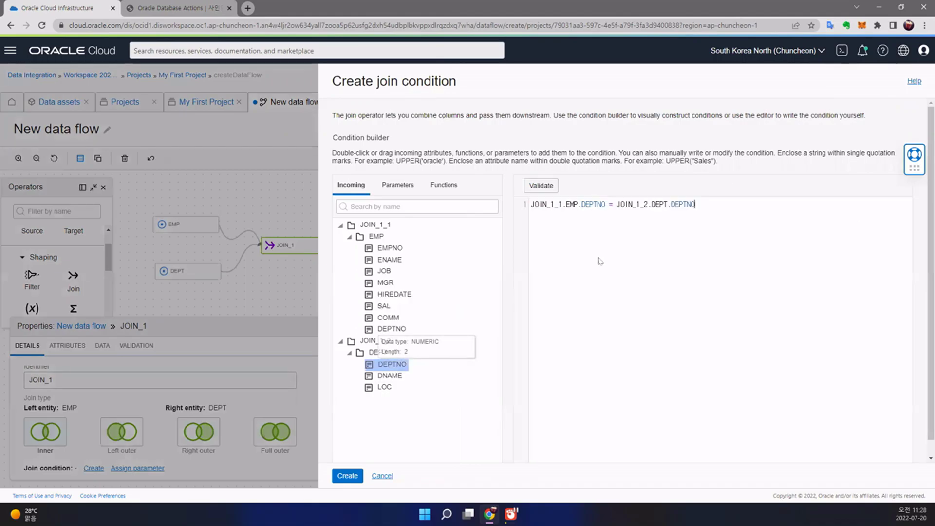
pyautogui.click(347, 475)
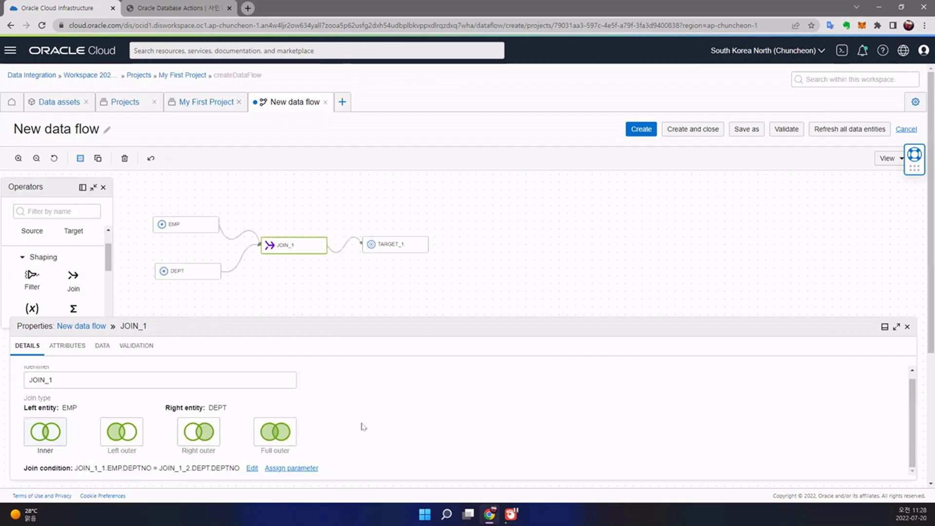
pyautogui.moveTo(302, 250); pyautogui.dragTo(308, 249)
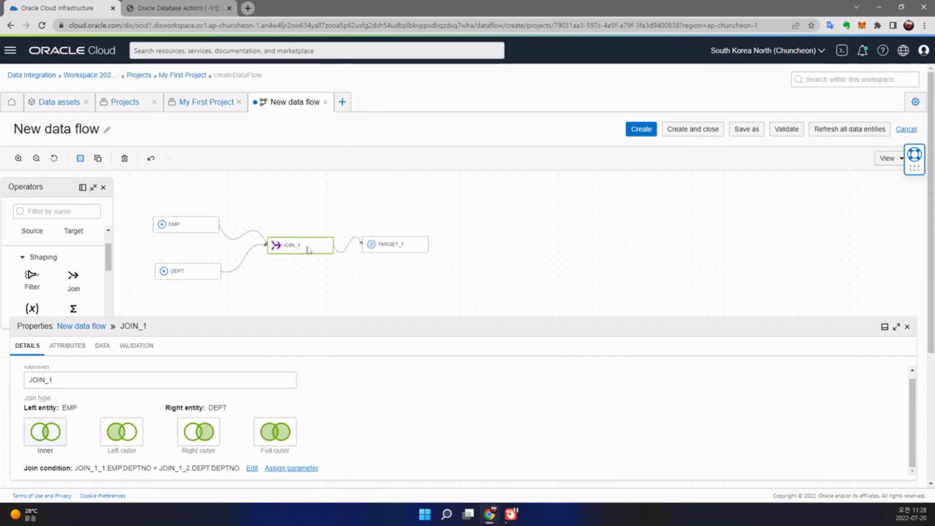
# Set TARGET_1's data asset to DA_ADW and its connection to Default connection
pyautogui.click(390, 246)
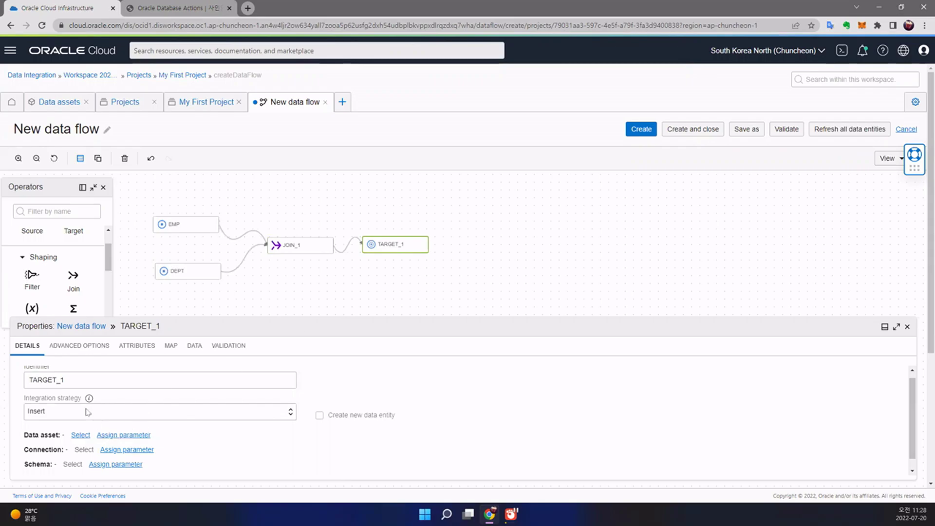
pyautogui.click(81, 435)
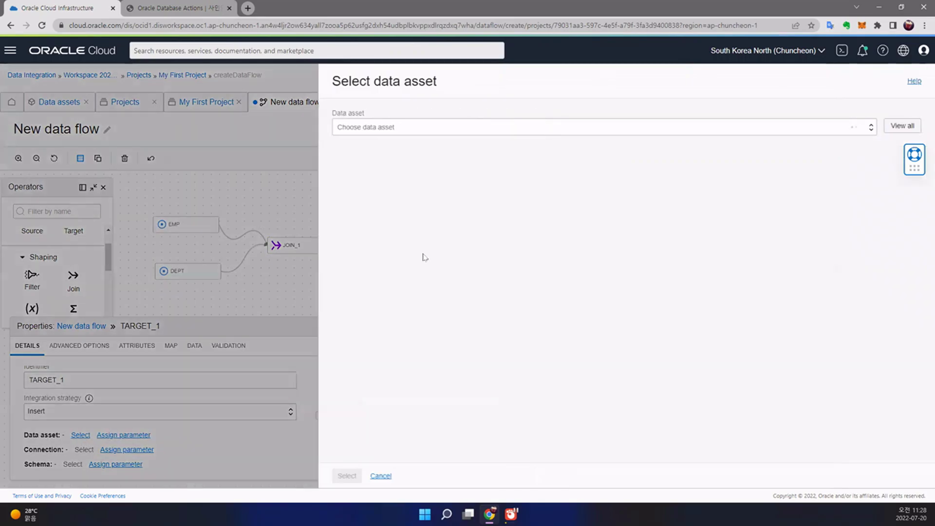
pyautogui.click(407, 131)
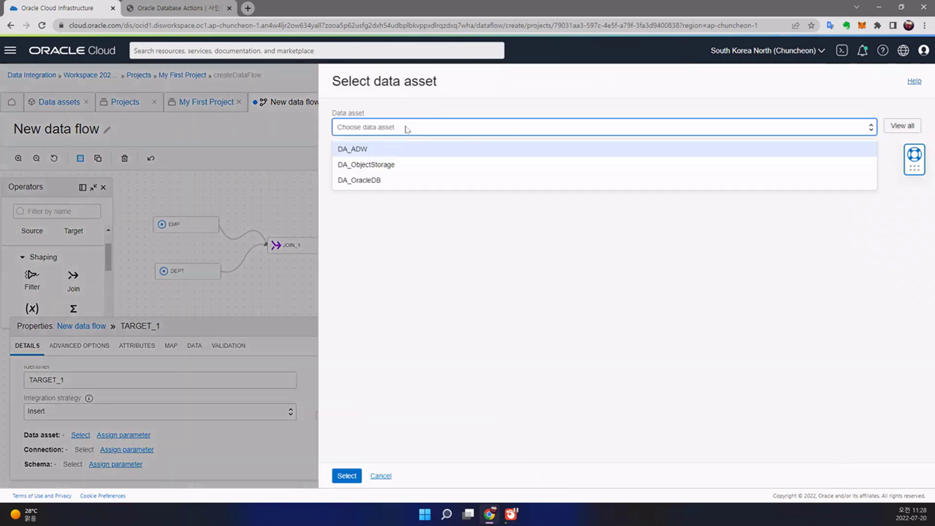
pyautogui.click(382, 152)
pyautogui.click(346, 475)
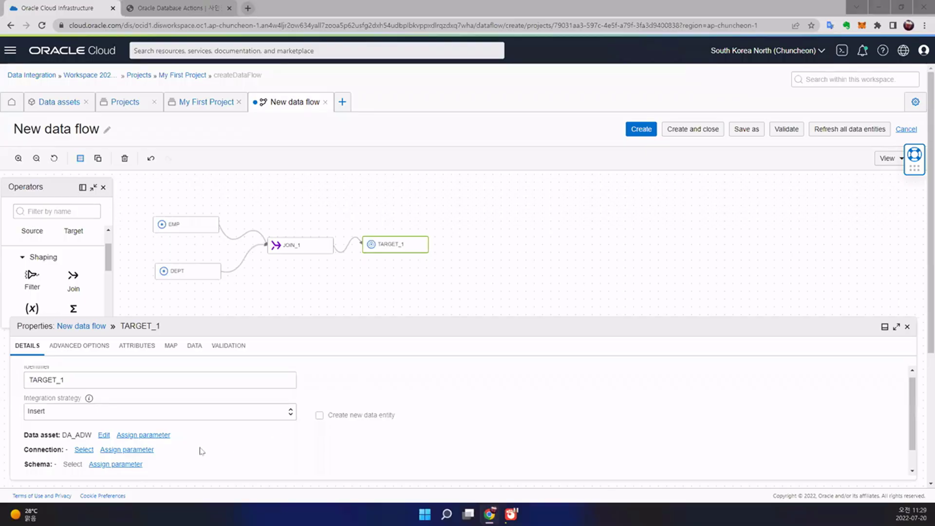
pyautogui.click(84, 450)
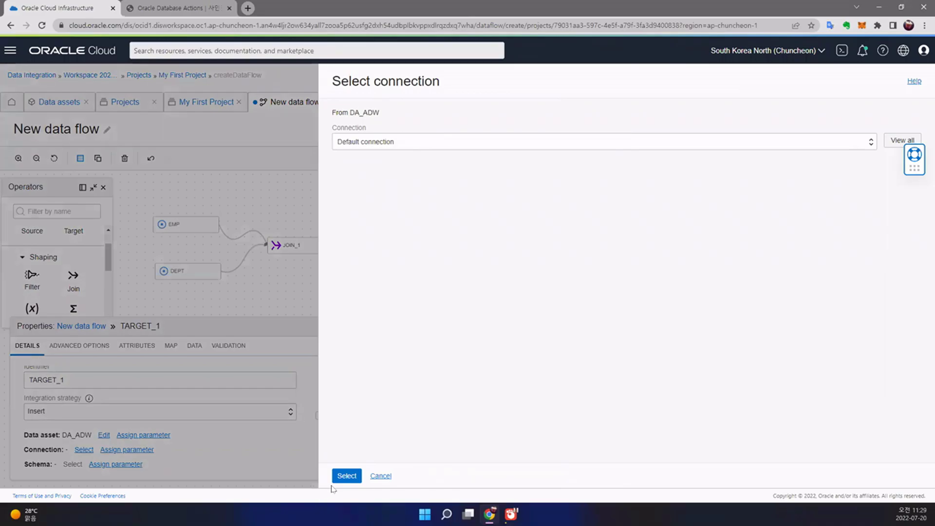
pyautogui.click(343, 475)
# Choose the ADMIN schema for TARGET_1
pyautogui.click(77, 465)
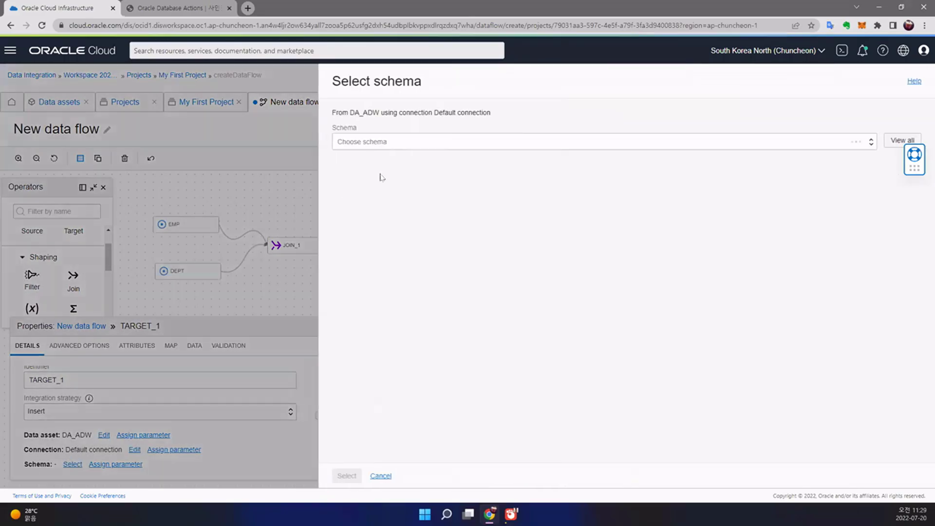
pyautogui.click(407, 145)
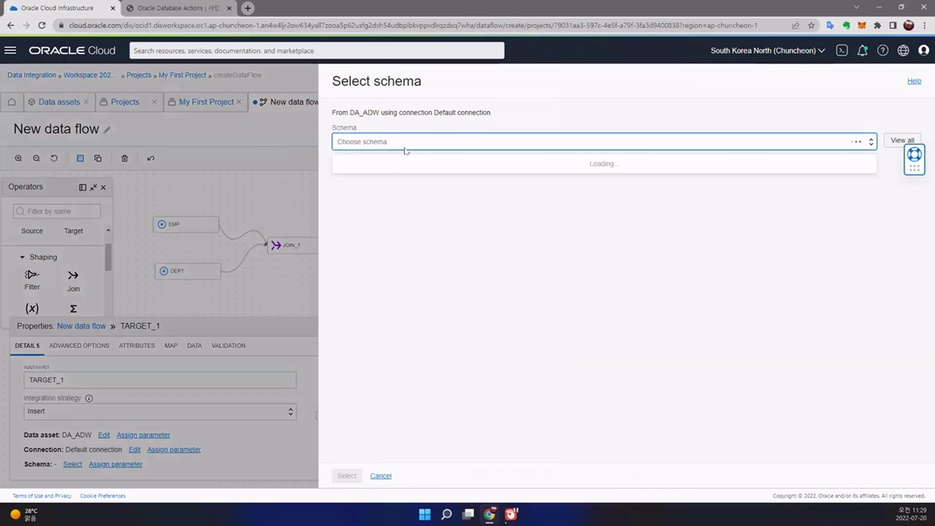
pyautogui.click(391, 175)
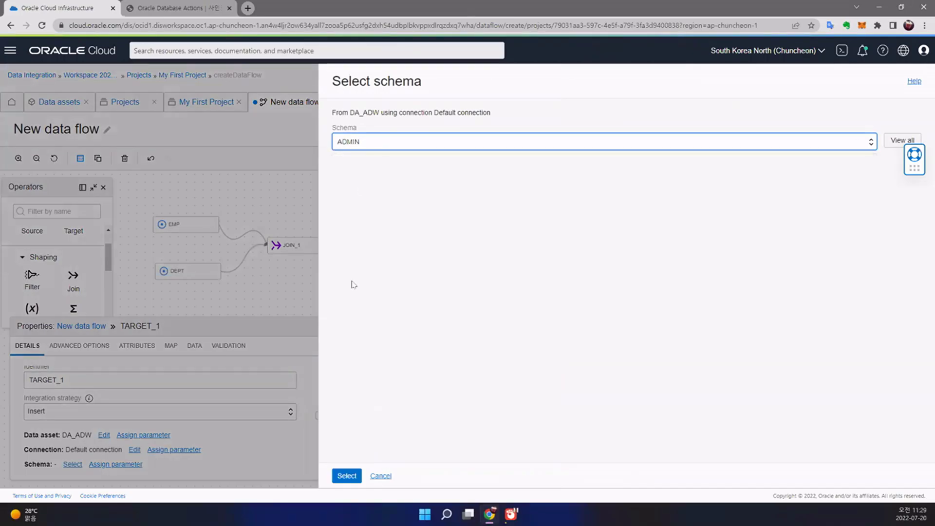
pyautogui.click(355, 481)
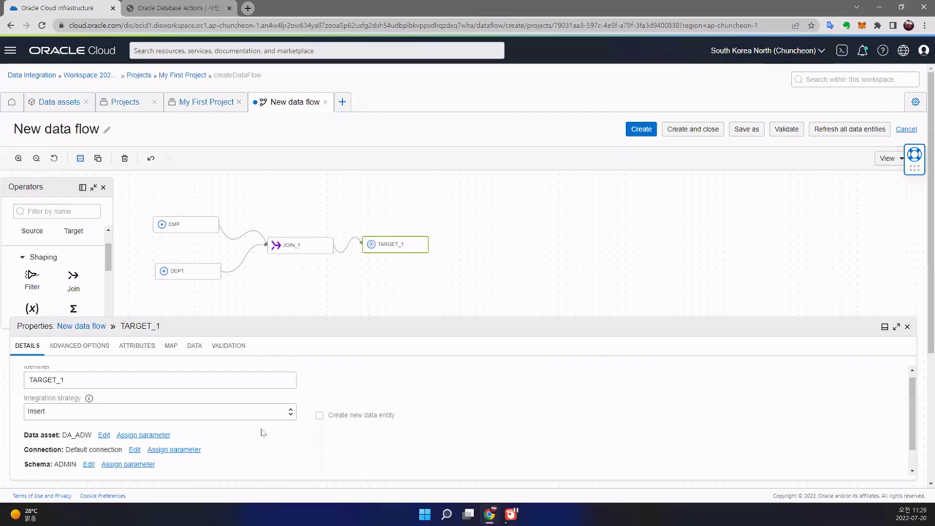
# Set the target to create a new data entity named new_empdept
pyautogui.click(320, 417)
pyautogui.scroll(-1, 244, 448)
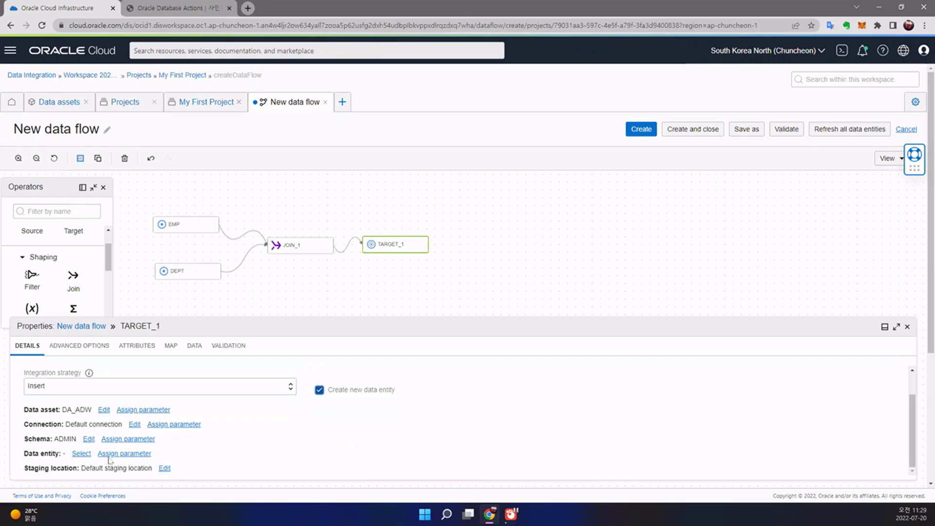
pyautogui.click(84, 455)
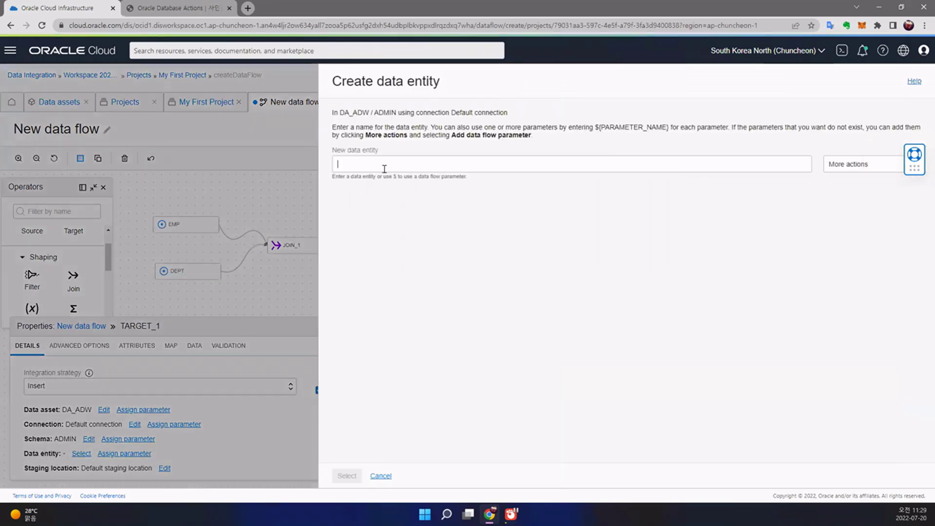
pyautogui.write('empdep')
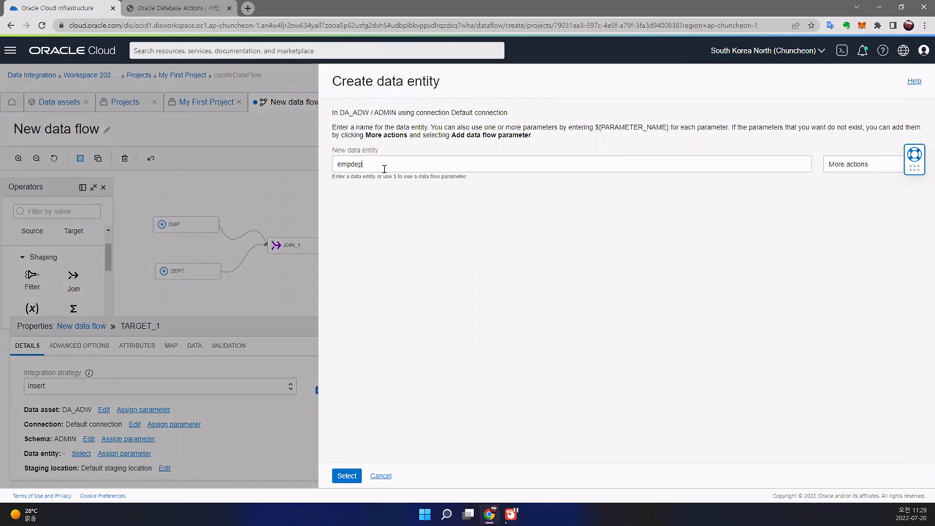
pyautogui.press('Home')
pyautogui.write('new_')
pyautogui.click(347, 476)
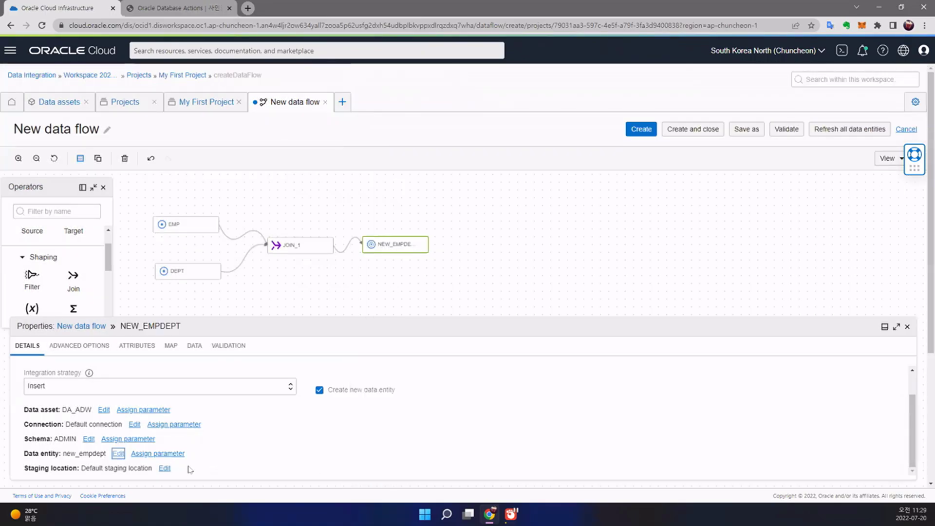
pyautogui.scroll(-1, 170, 462)
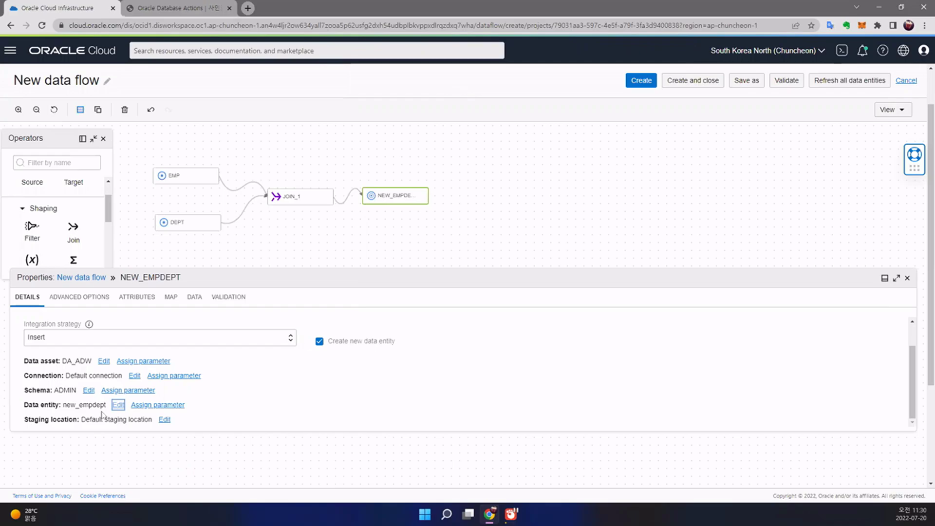
pyautogui.moveTo(24, 418); pyautogui.dragTo(86, 419)
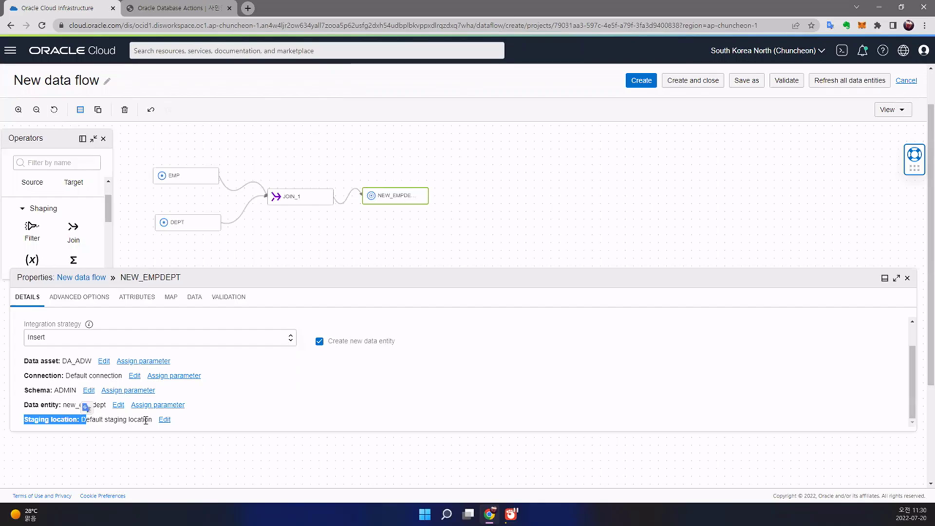
# Rename the data flow as df_empdept
pyautogui.click(577, 202)
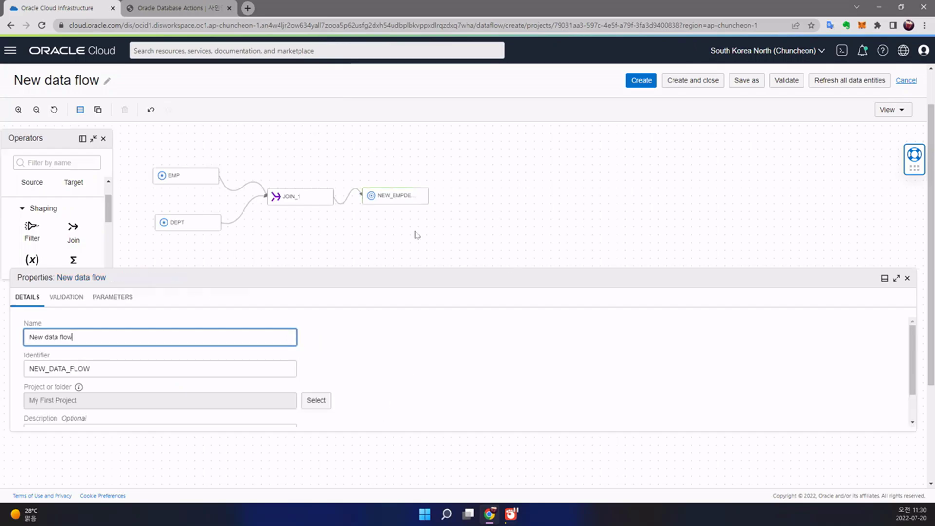
pyautogui.scroll(1, 292, 272)
pyautogui.tripleClick(86, 386)
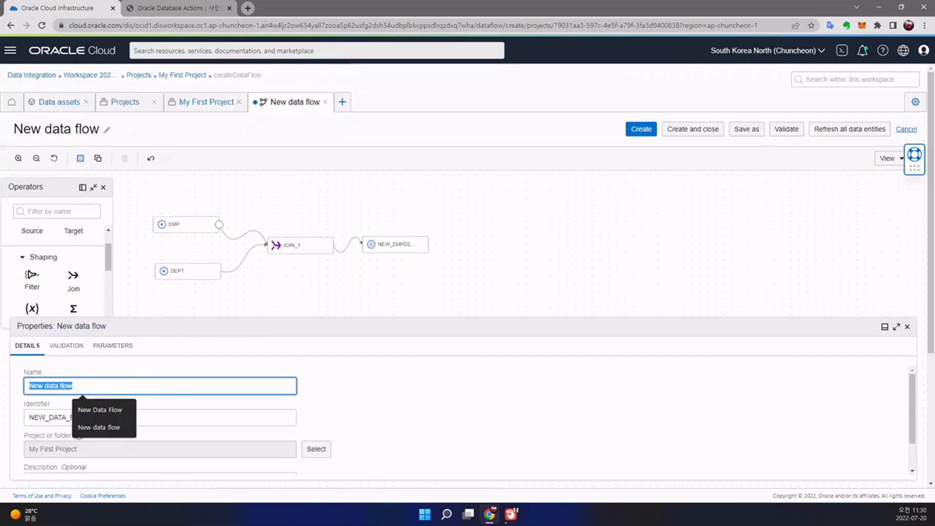
pyautogui.write('df_')
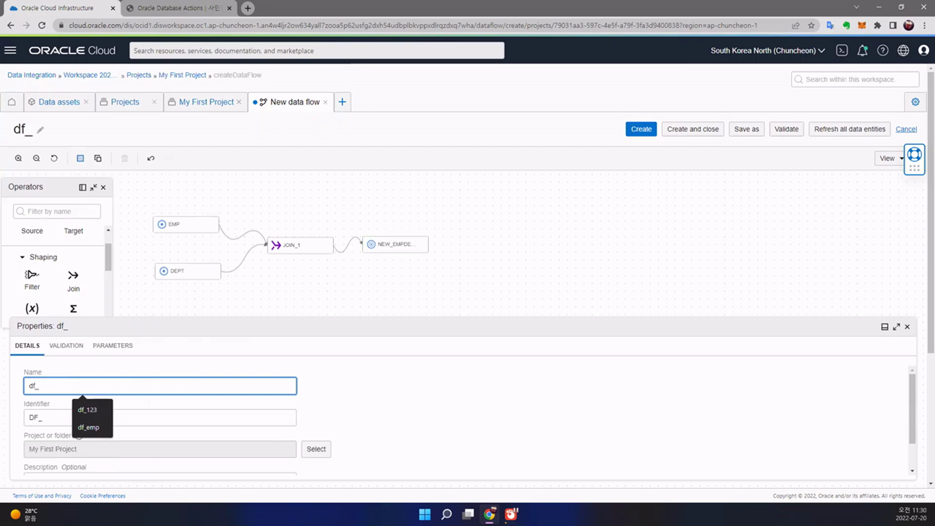
pyautogui.write('empdept')
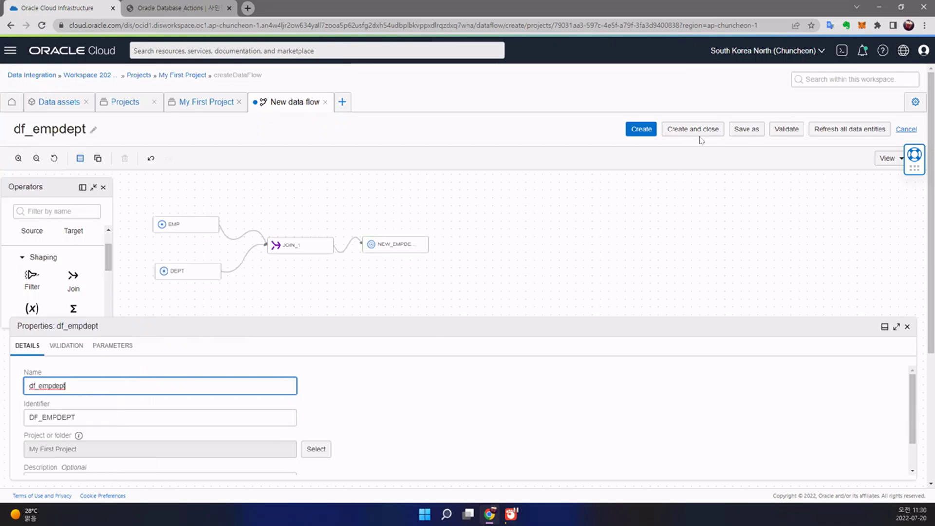
# Validate the df_empdept data flow, then create it and close the designer
pyautogui.click(786, 129)
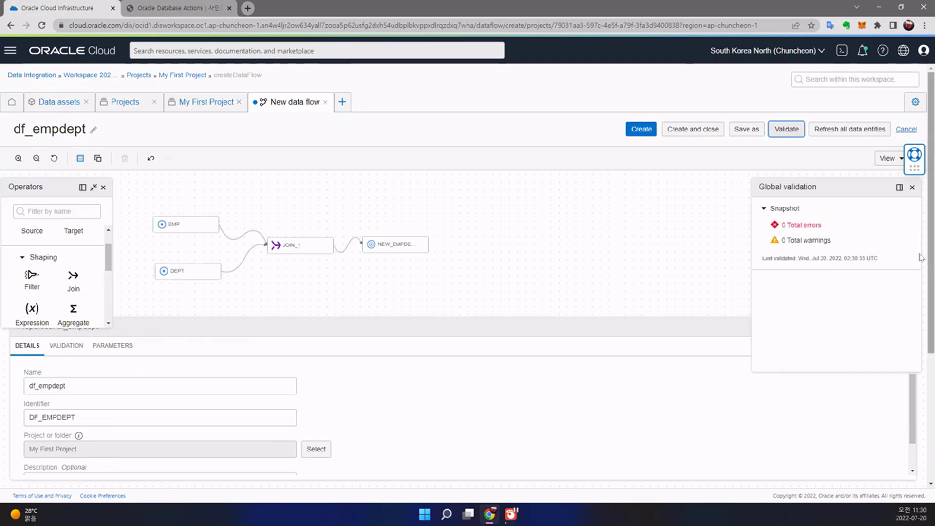
pyautogui.click(913, 188)
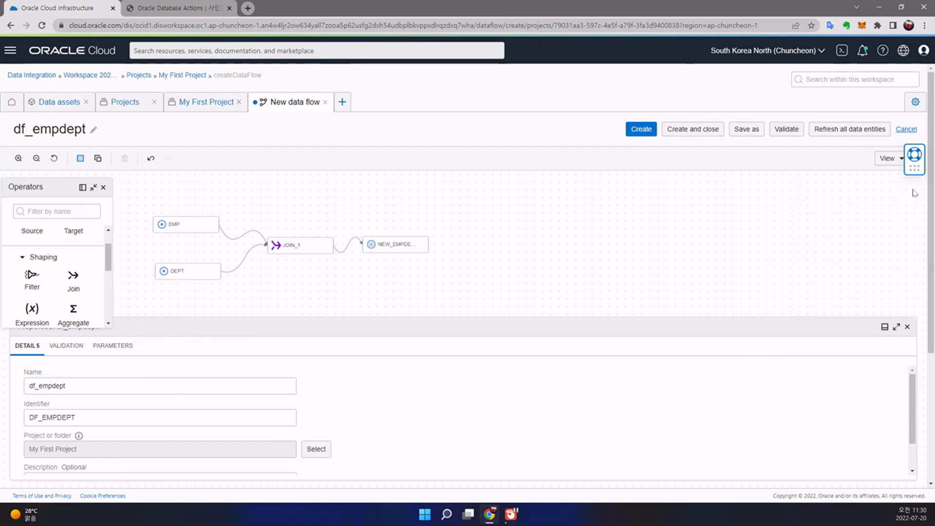
pyautogui.click(704, 133)
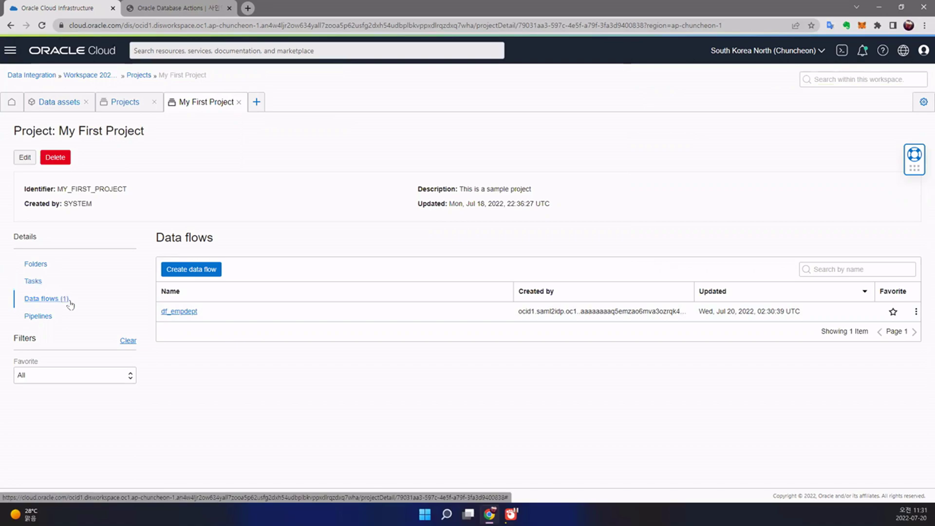
# Create an integration task in My First Project that uses the df_empdept data flow, and close its form
pyautogui.click(38, 283)
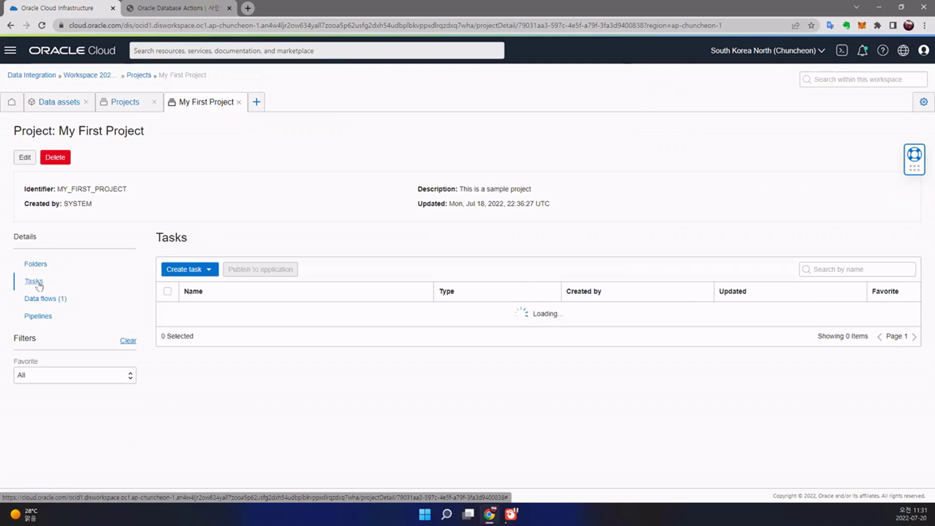
pyautogui.click(210, 271)
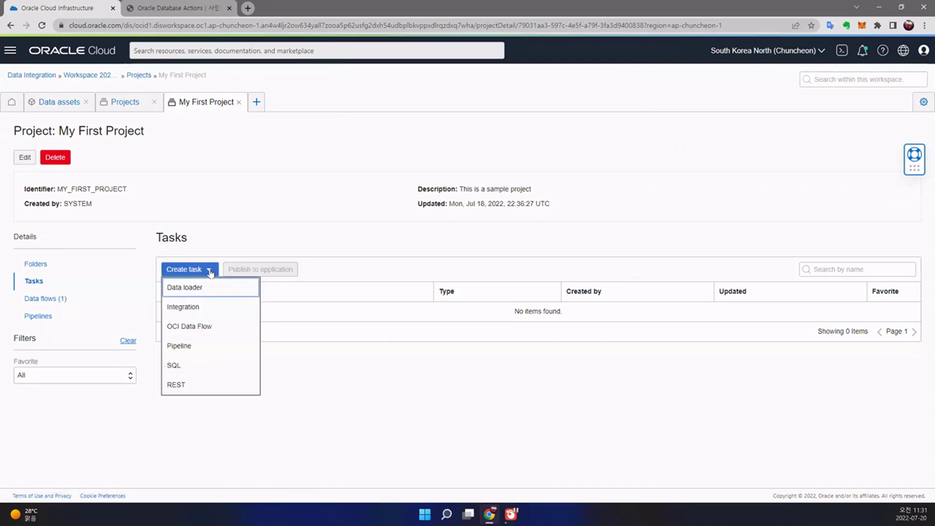
pyautogui.click(225, 308)
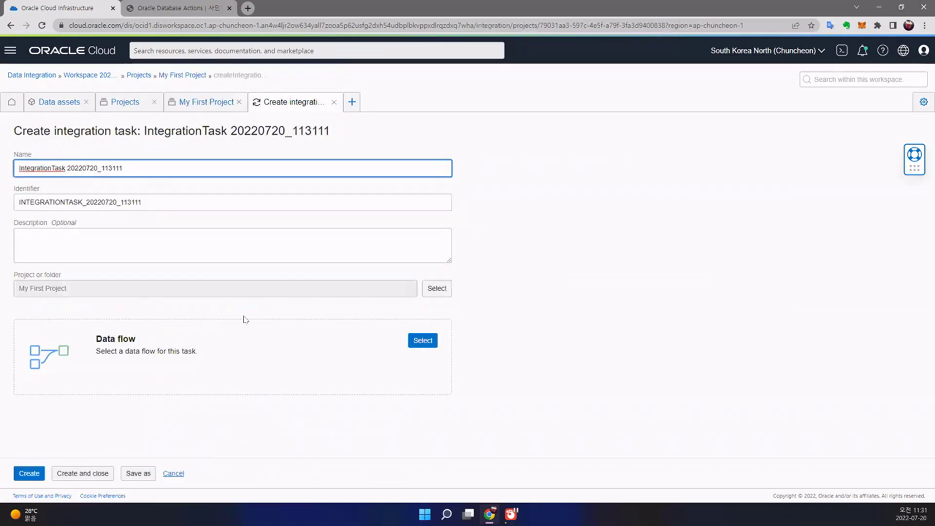
pyautogui.click(423, 340)
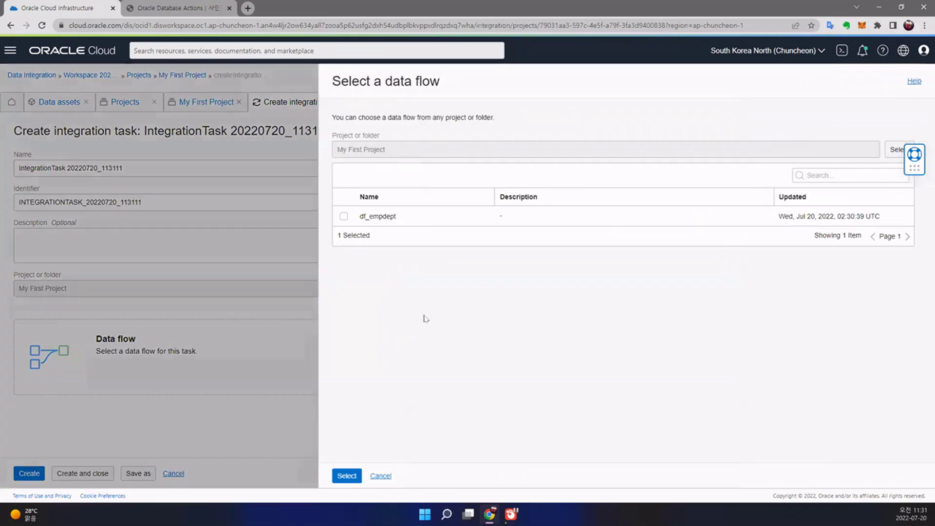
pyautogui.click(344, 217)
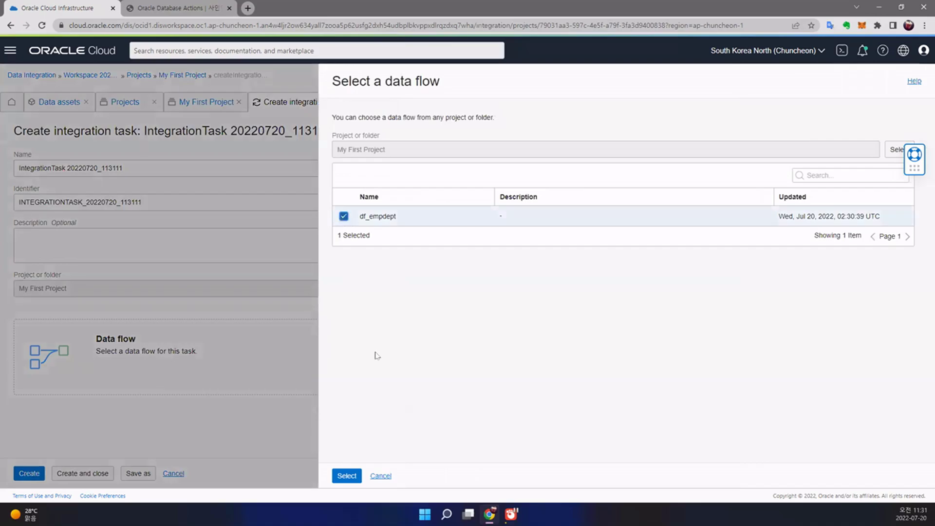
pyautogui.click(347, 476)
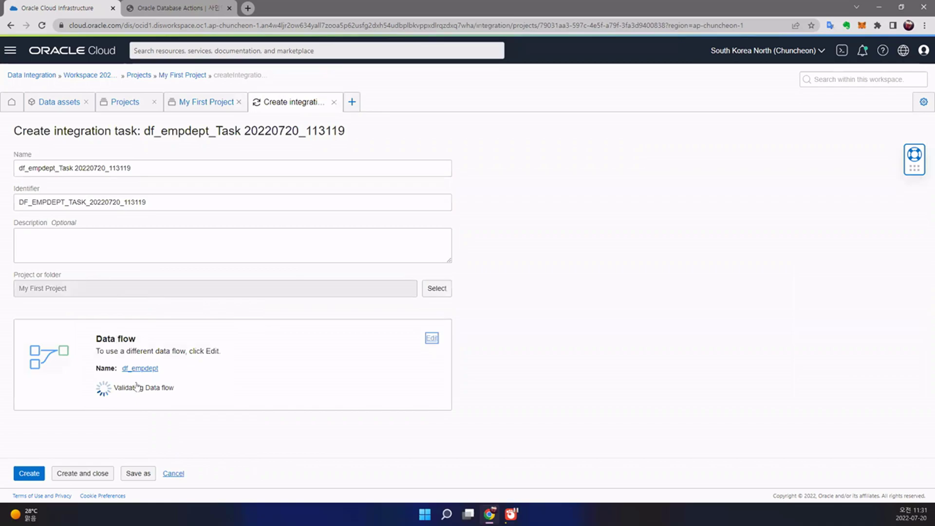
pyautogui.click(99, 475)
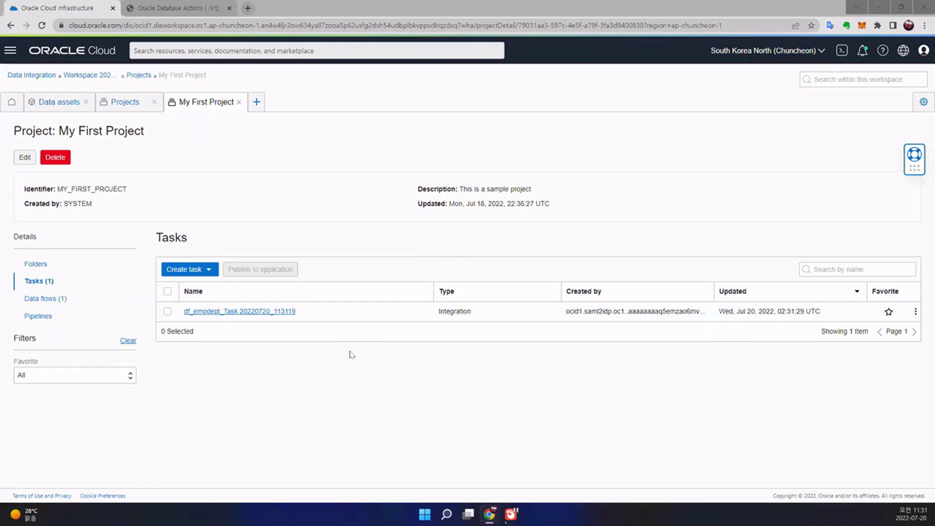
# Publish the df_empdept integration task to Default Application
pyautogui.click(915, 312)
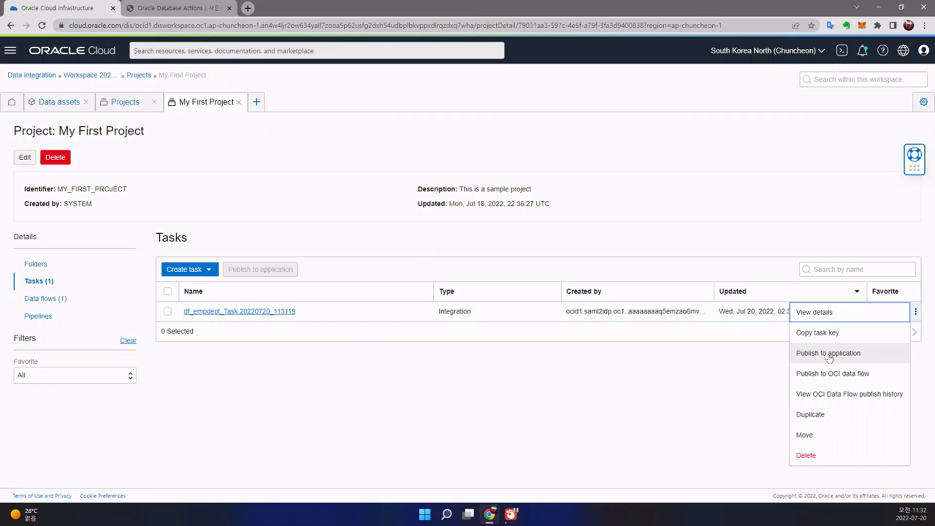
pyautogui.click(868, 357)
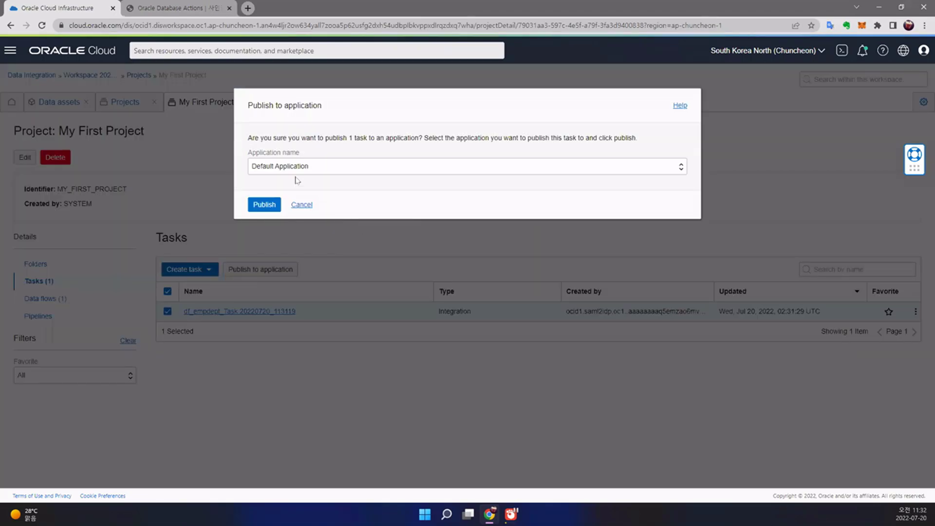
pyautogui.click(264, 204)
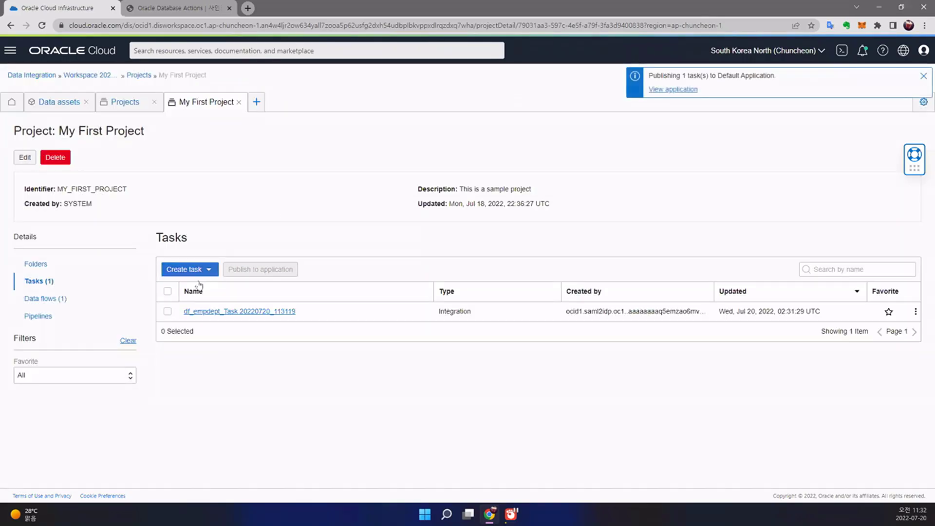
# Open Default Application and check the publish status of the df_empdept task among its patches
pyautogui.click(667, 93)
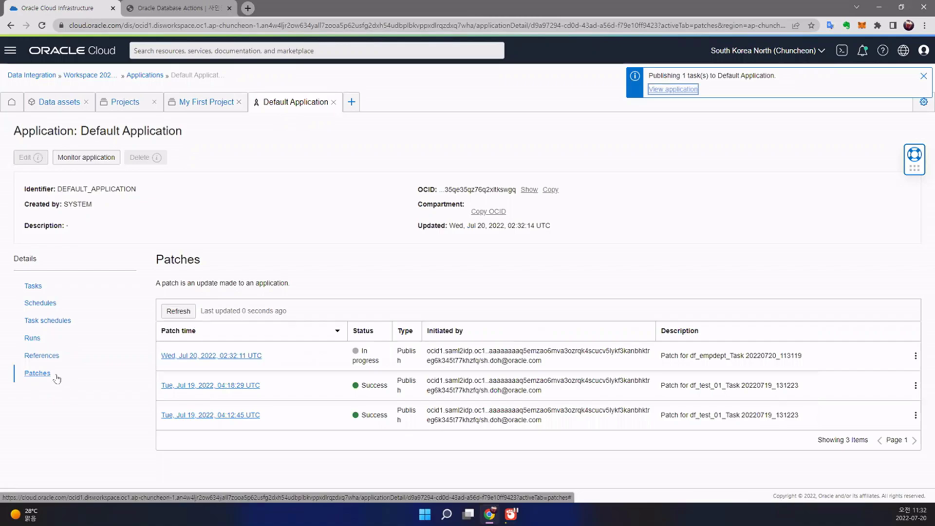
pyautogui.click(14, 106)
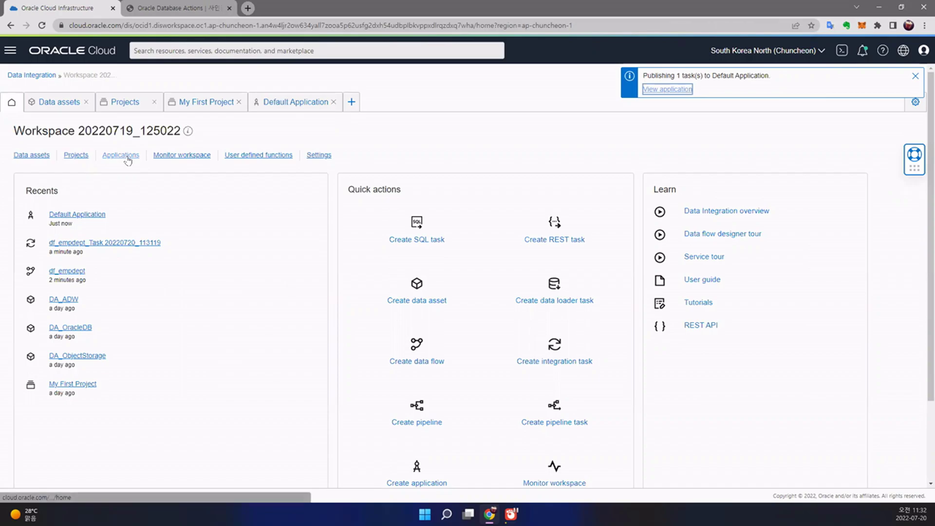
pyautogui.click(267, 108)
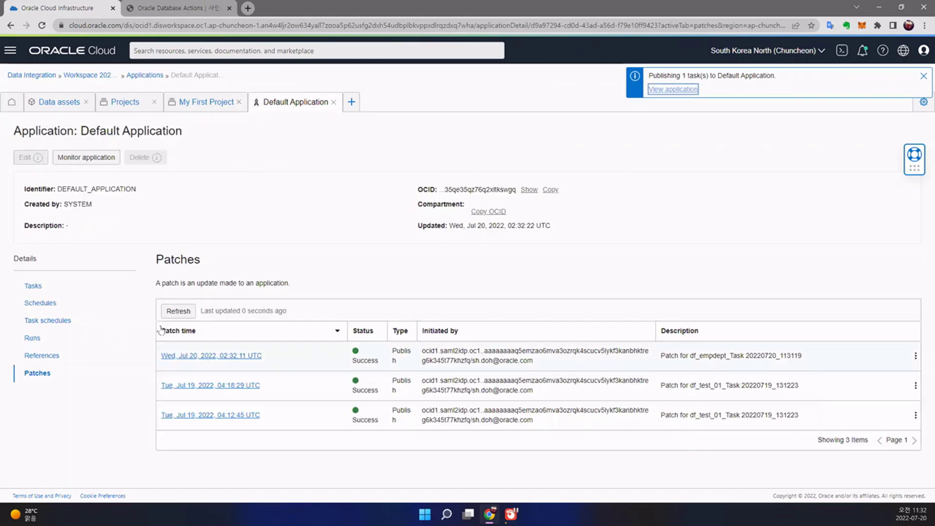
# Run the published df_empdept task from Default Application's tasks and refresh the list of runs
pyautogui.click(34, 287)
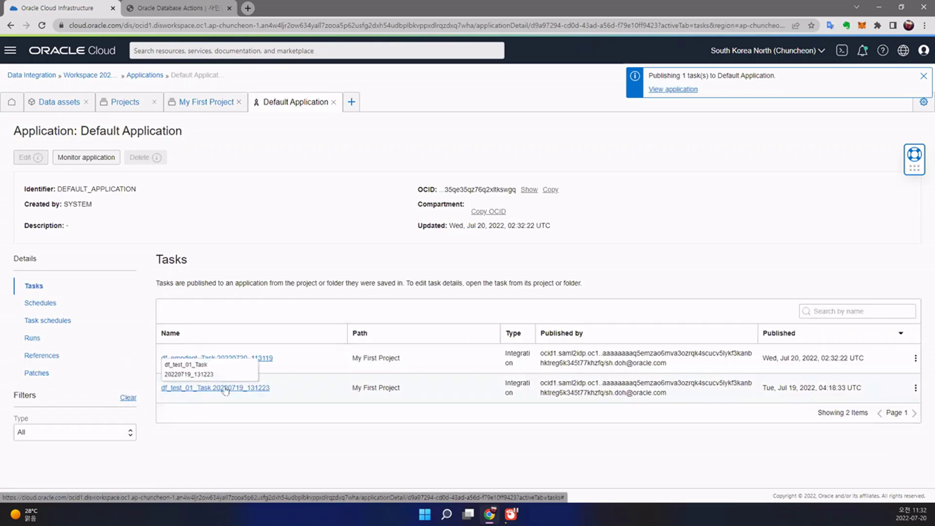
pyautogui.click(916, 359)
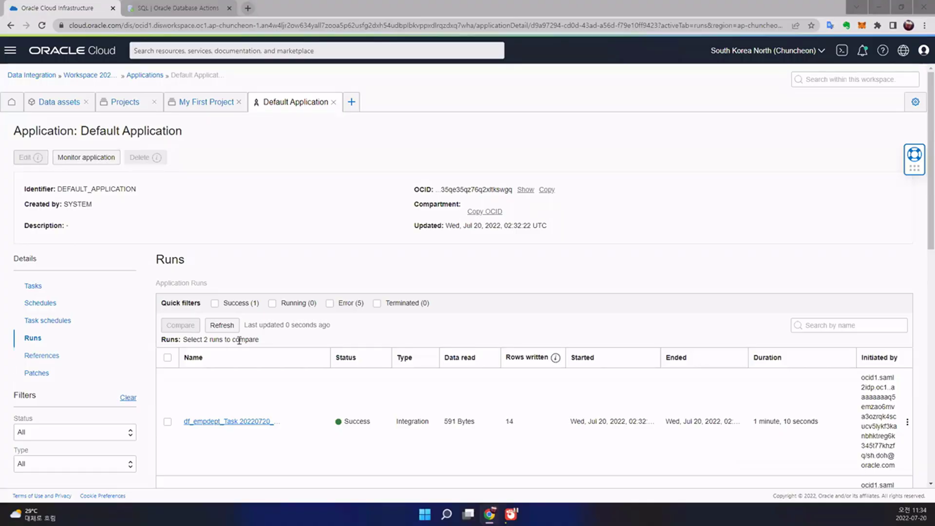
pyautogui.click(221, 327)
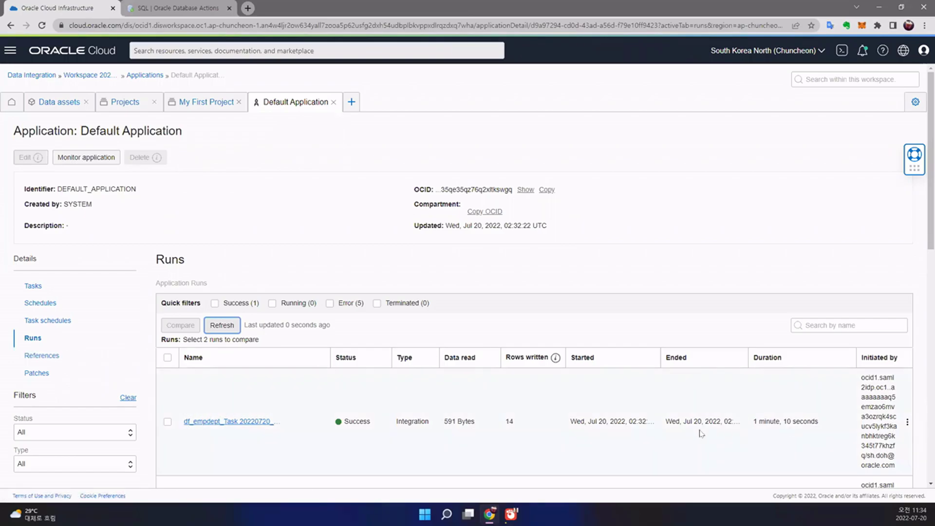
# Check the rows written, data read and duration of the df_empdept task run
pyautogui.moveTo(504, 422); pyautogui.dragTo(518, 422)
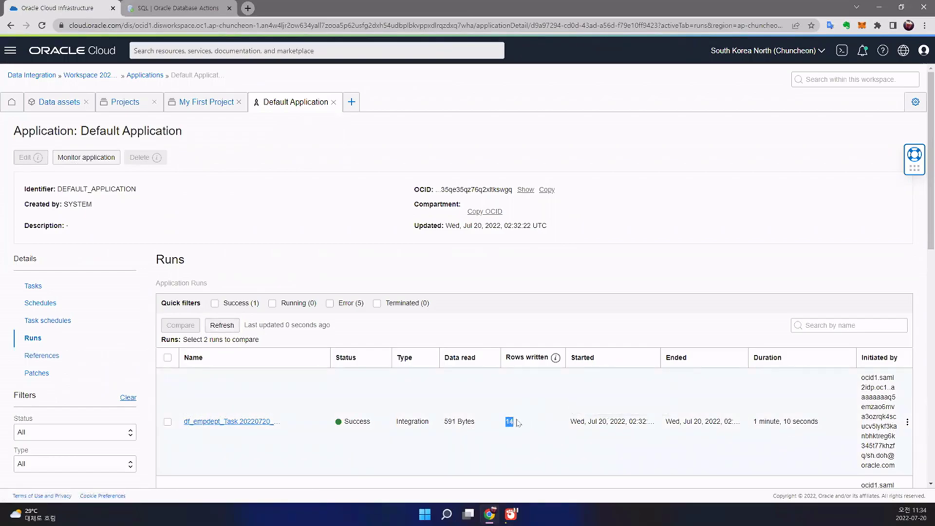
pyautogui.moveTo(445, 421); pyautogui.dragTo(473, 419)
pyautogui.moveTo(756, 422); pyautogui.dragTo(820, 421)
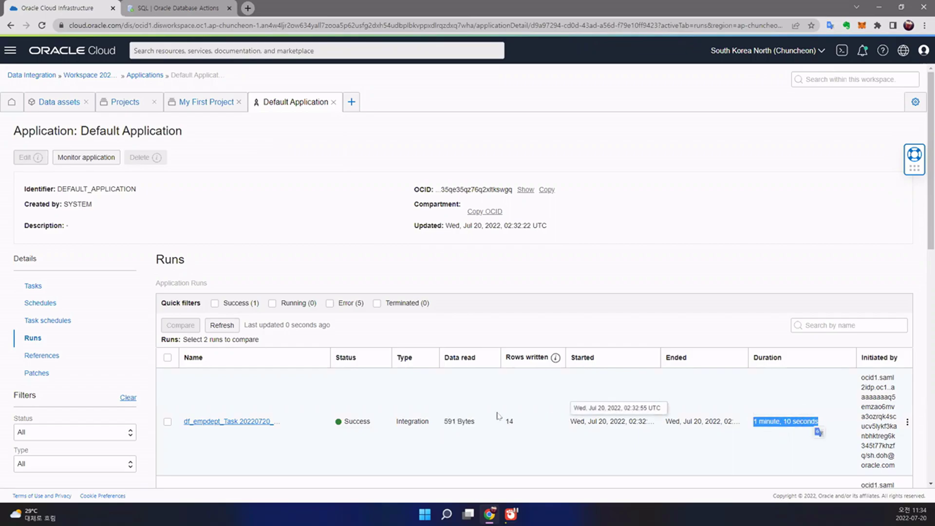
# Switch to Oracle Database Actions, clear the DROP text from the SQL worksheet and refresh the ADMIN table list
pyautogui.click(162, 11)
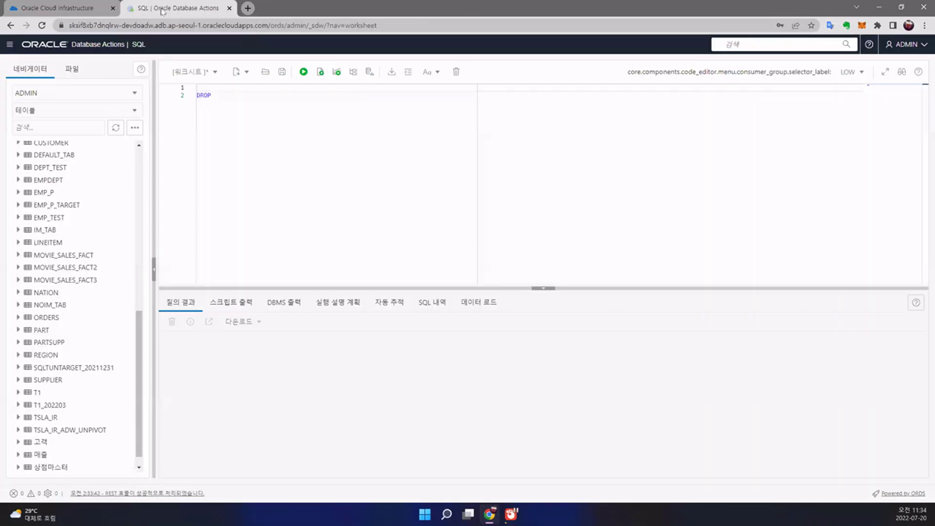
pyautogui.moveTo(230, 95); pyautogui.dragTo(170, 91)
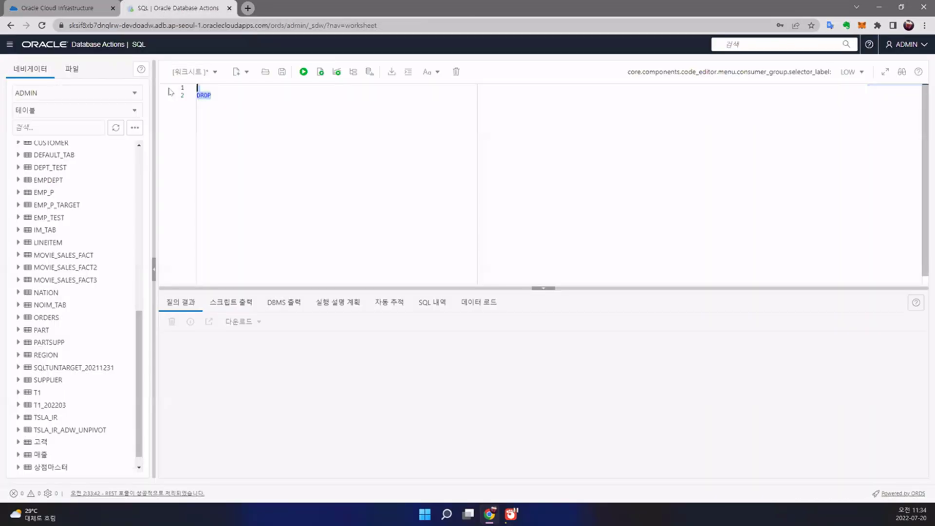
pyautogui.press('BackSpace')
pyautogui.click(117, 129)
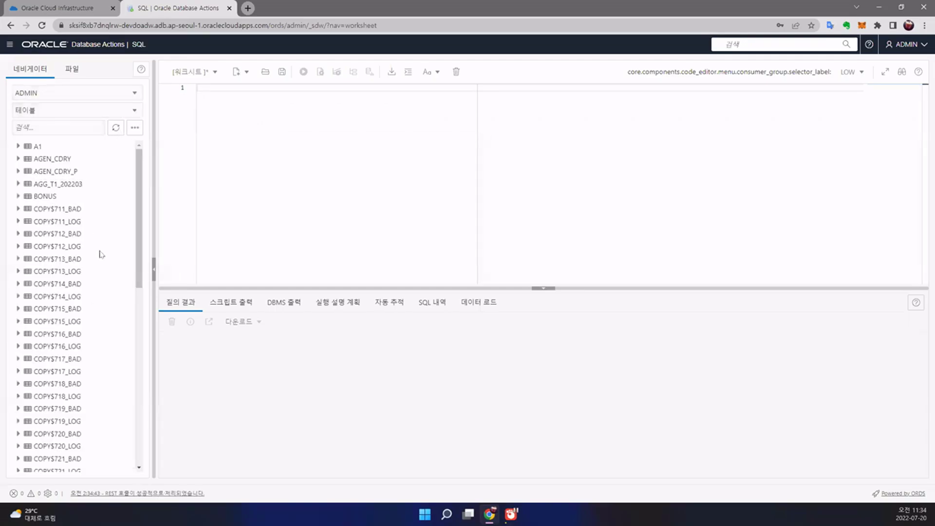
# Insert a generated SELECT statement for the NEW_EMPDEPT table into the SQL worksheet
pyautogui.scroll(-1, 100, 254)
pyautogui.scroll(-5, 100, 254)
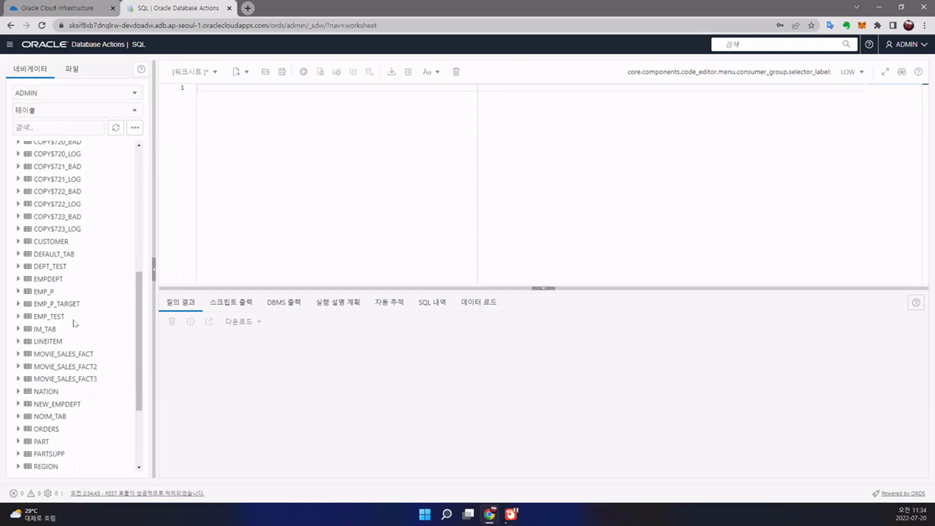
pyautogui.click(57, 406)
pyautogui.moveTo(59, 407); pyautogui.dragTo(272, 186)
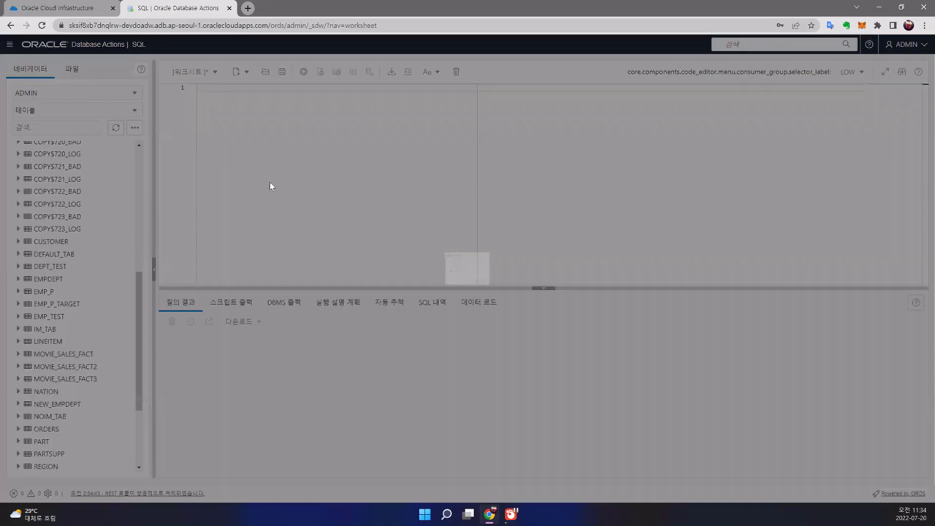
pyautogui.click(396, 294)
pyautogui.click(511, 321)
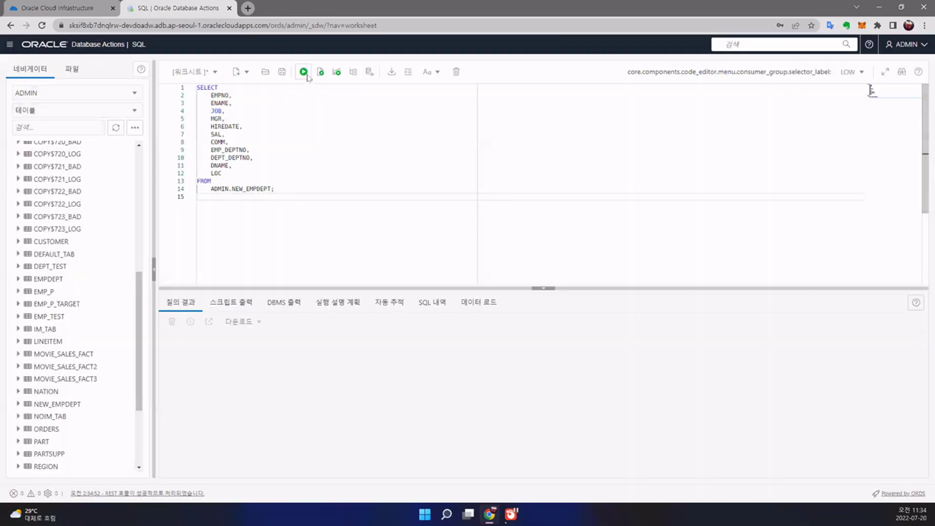
# Run the SELECT statement on ADMIN.NEW_EMPDEPT and examine the joined employee and department rows
pyautogui.click(303, 71)
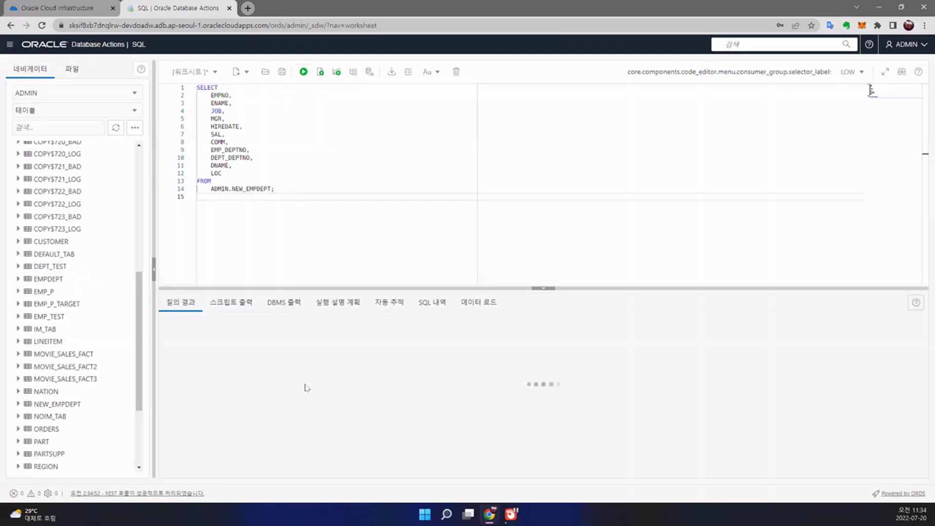
pyautogui.hotkey('ctrl', 'a')
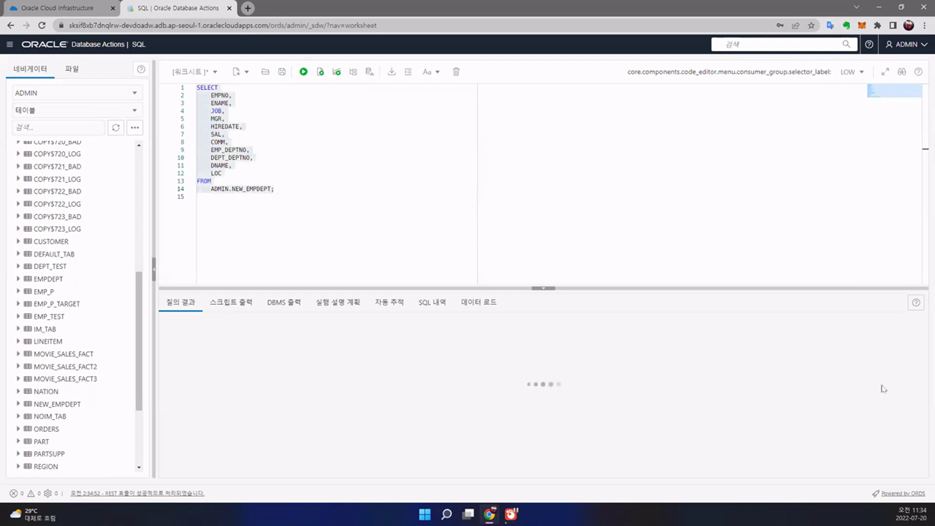
pyautogui.hotkey('ctrl', 'Return')
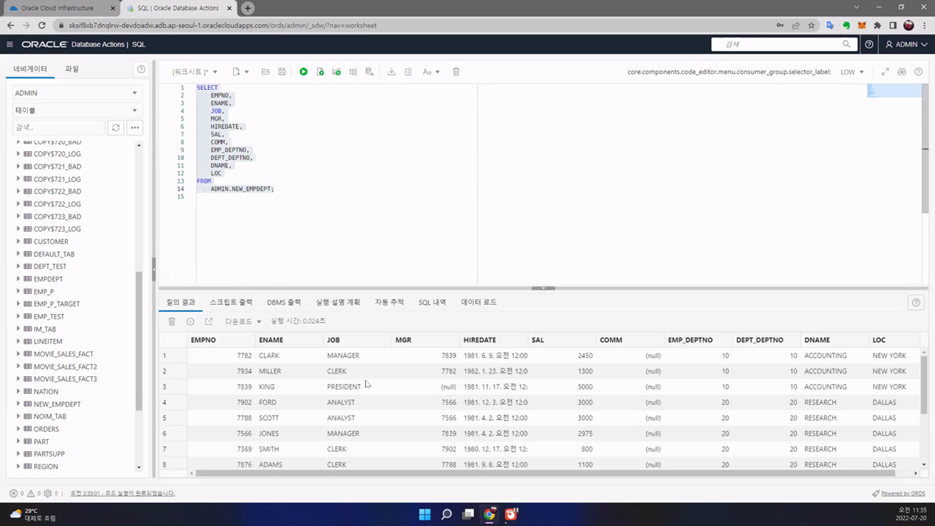
pyautogui.scroll(-2, 340, 408)
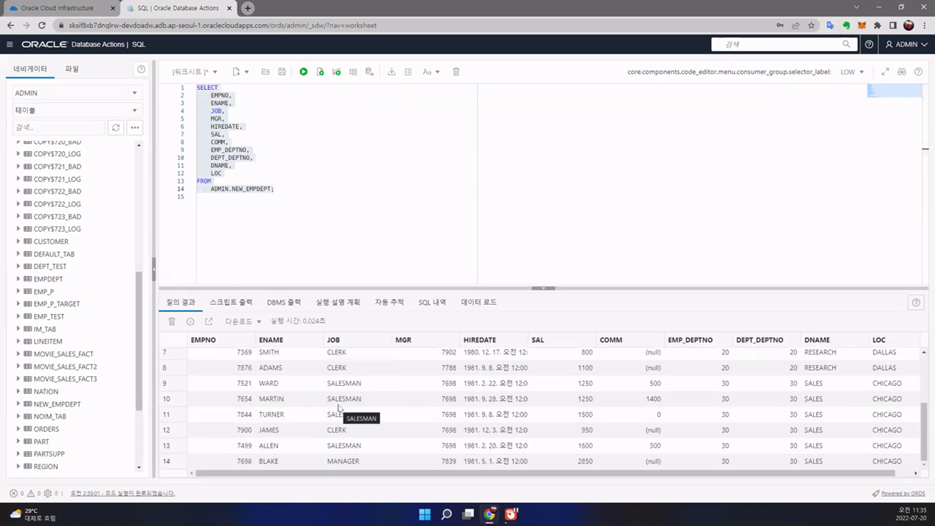
pyautogui.scroll(2, 339, 408)
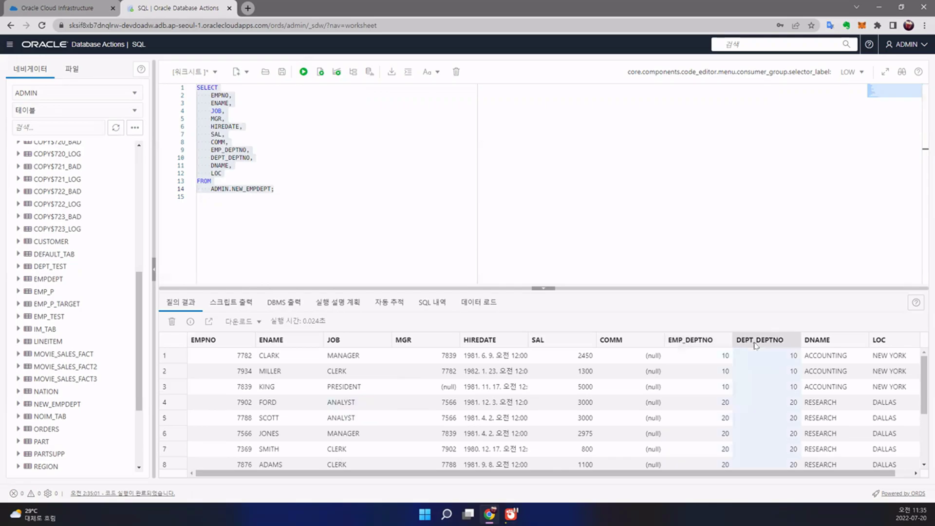
# Switch back to Oracle Cloud and start a new schedule in Default Application named SCHEDULE_1hour
pyautogui.click(83, 9)
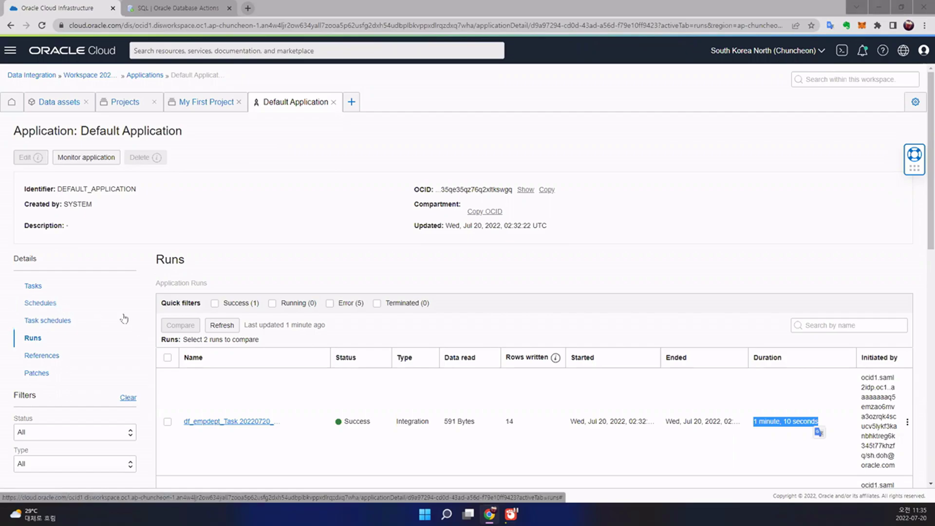
pyautogui.click(54, 306)
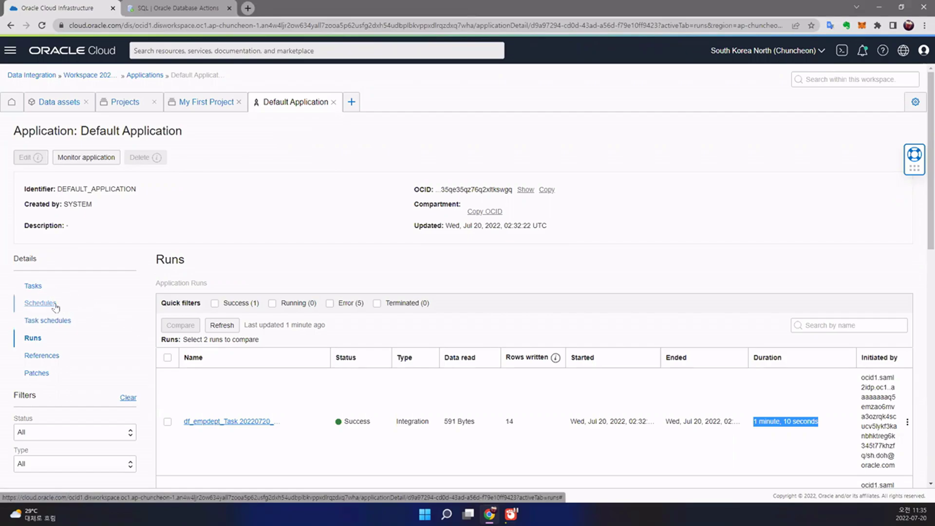
pyautogui.click(213, 310)
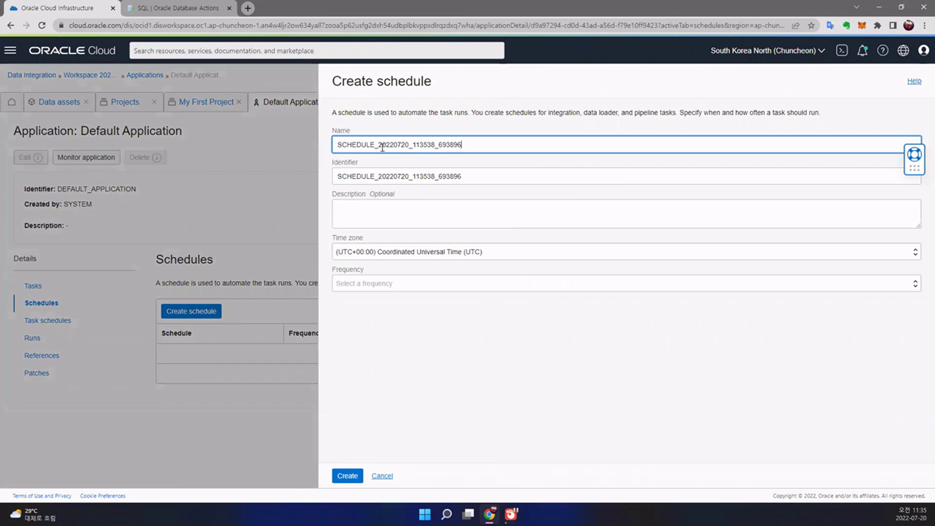
pyautogui.moveTo(378, 145); pyautogui.dragTo(611, 146)
pyautogui.write('1hour')
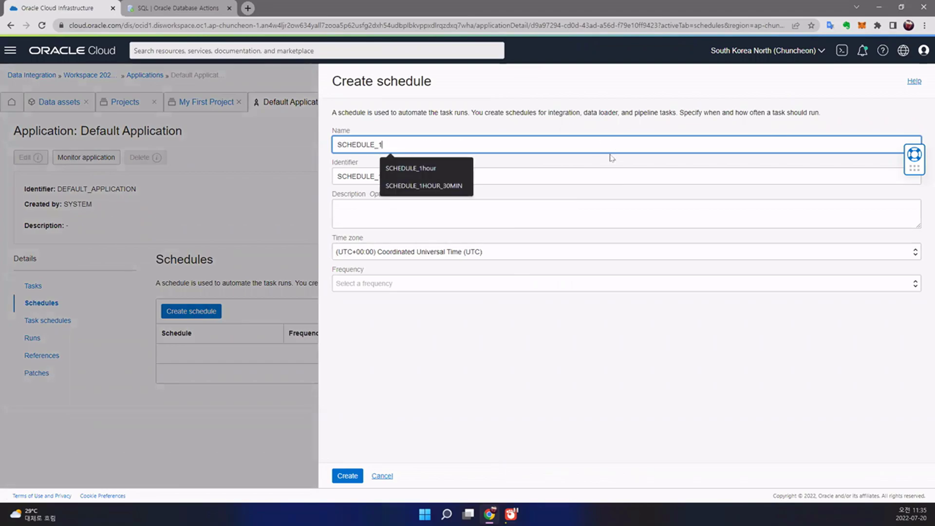
pyautogui.click(421, 169)
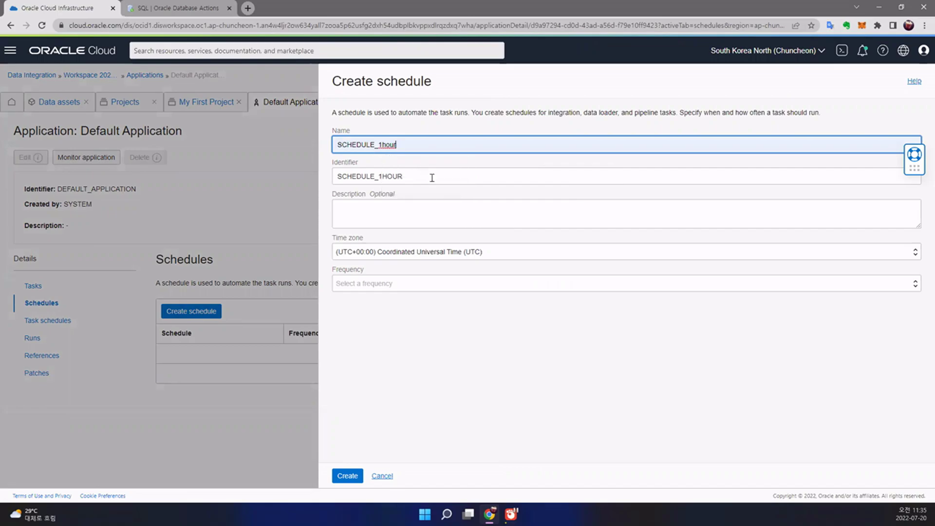
# Set the new schedule's time zone to (UTC+09:00) Korea Standard Time (KST)
pyautogui.click(449, 253)
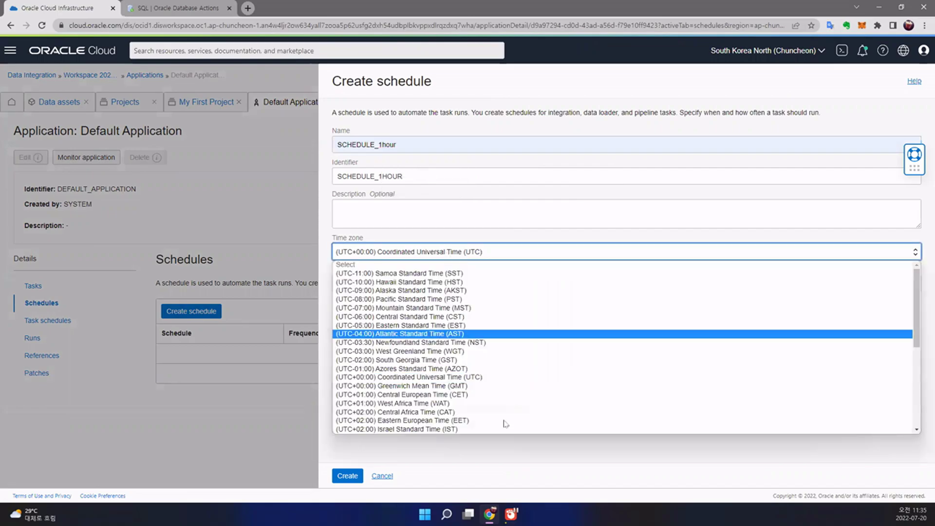
pyautogui.scroll(-4, 492, 404)
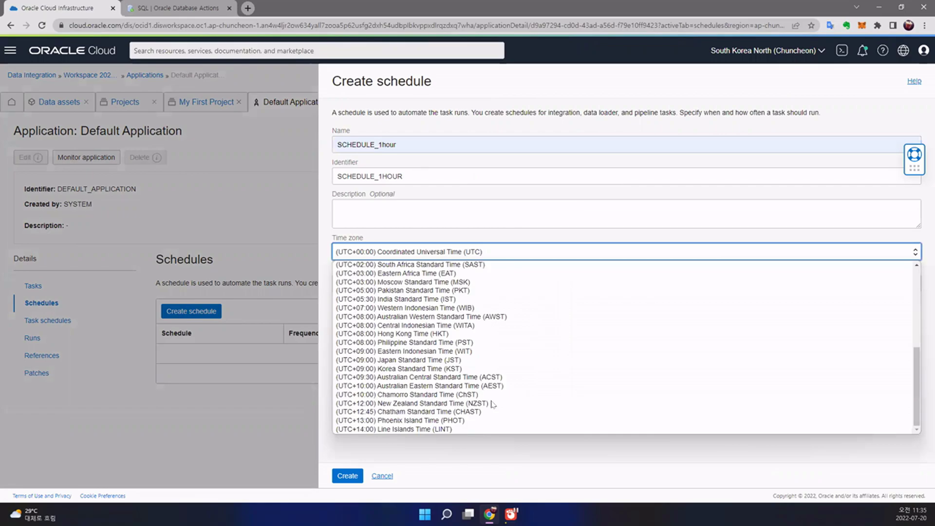
pyautogui.scroll(4, 492, 403)
pyautogui.scroll(-4, 492, 403)
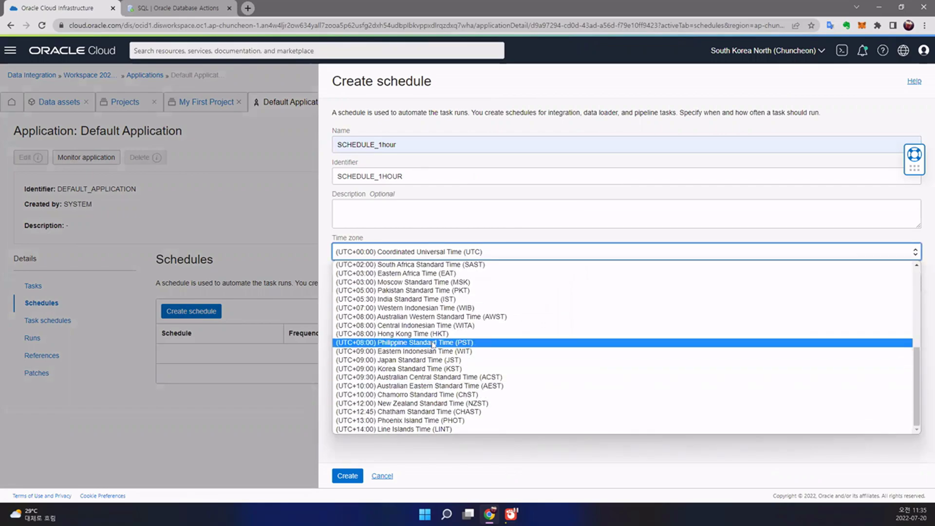
pyautogui.click(441, 370)
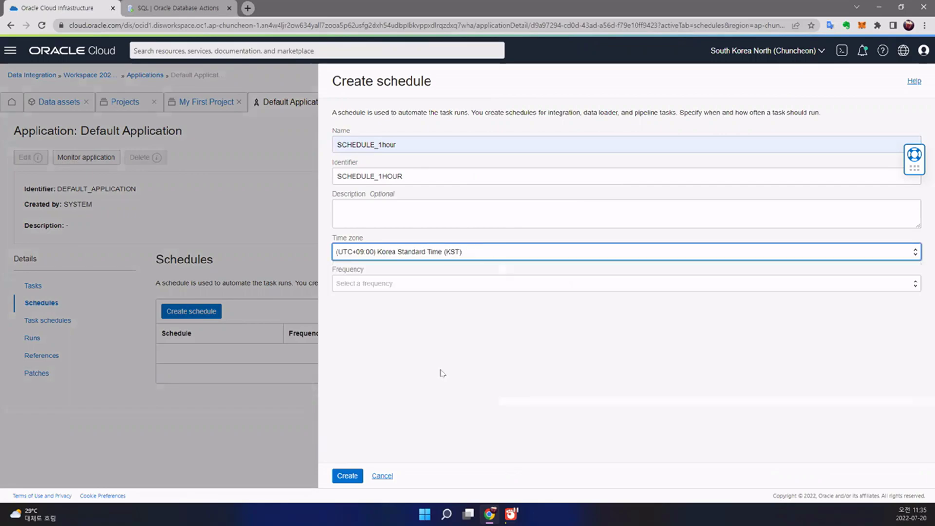
# Set the schedule's frequency to Hourly, keeping the default repeat interval and minutes, and create the schedule
pyautogui.click(365, 291)
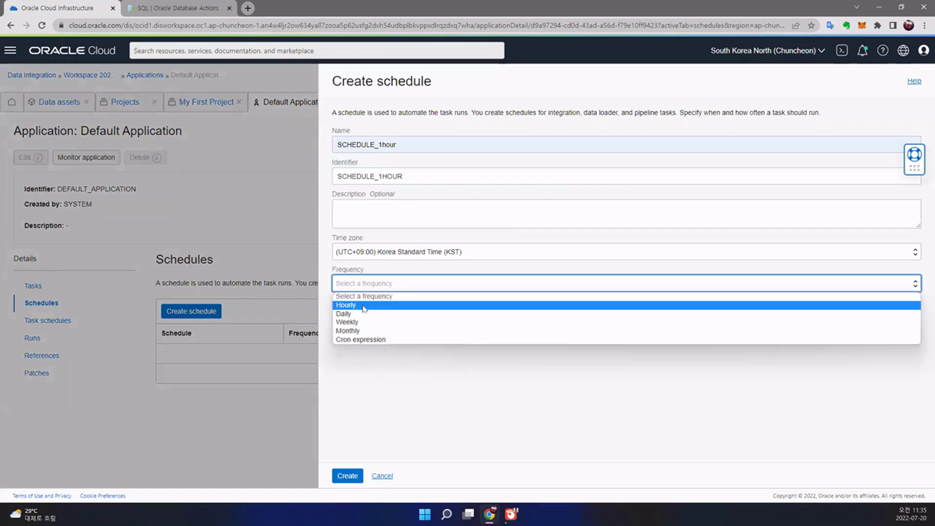
pyautogui.click(364, 305)
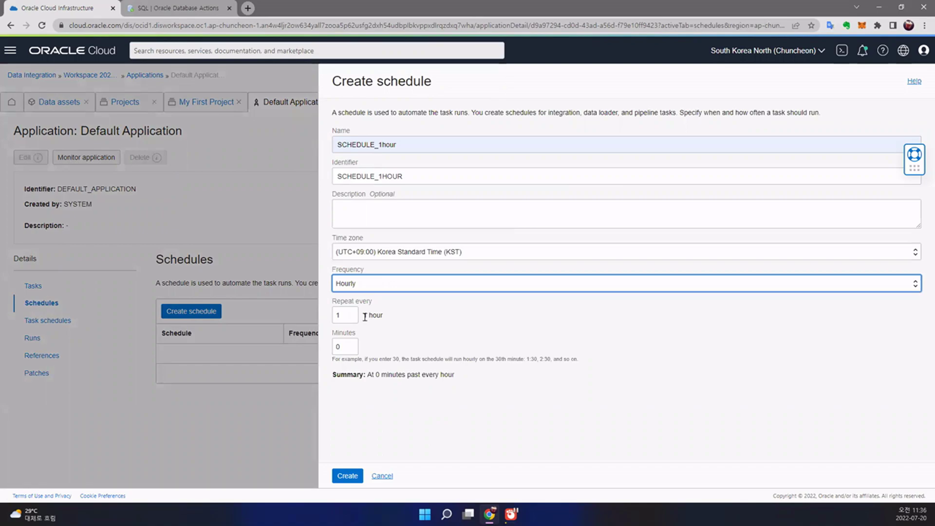
pyautogui.click(350, 476)
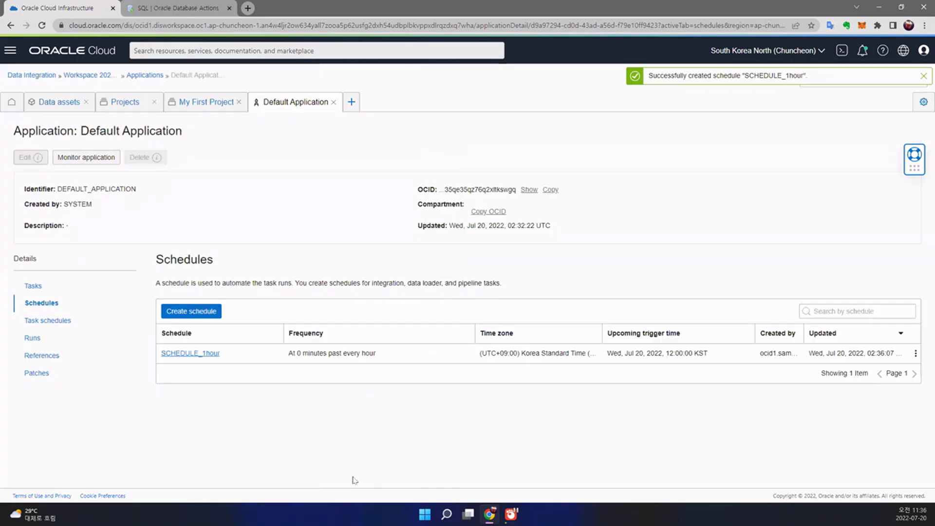
# Start a task schedule for the published df_empdept_Task 20220720_113119 integration task in Default Application
pyautogui.moveTo(221, 353); pyautogui.dragTo(63, 326)
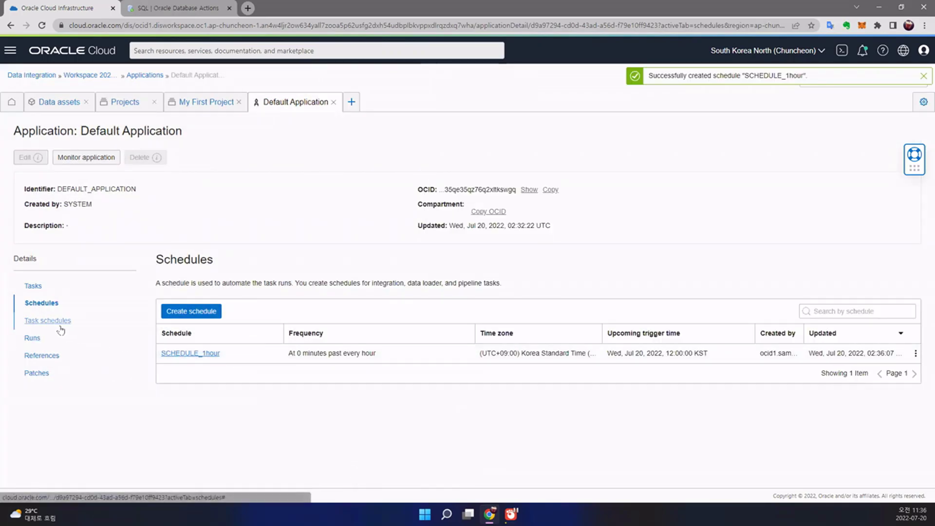
pyautogui.click(35, 288)
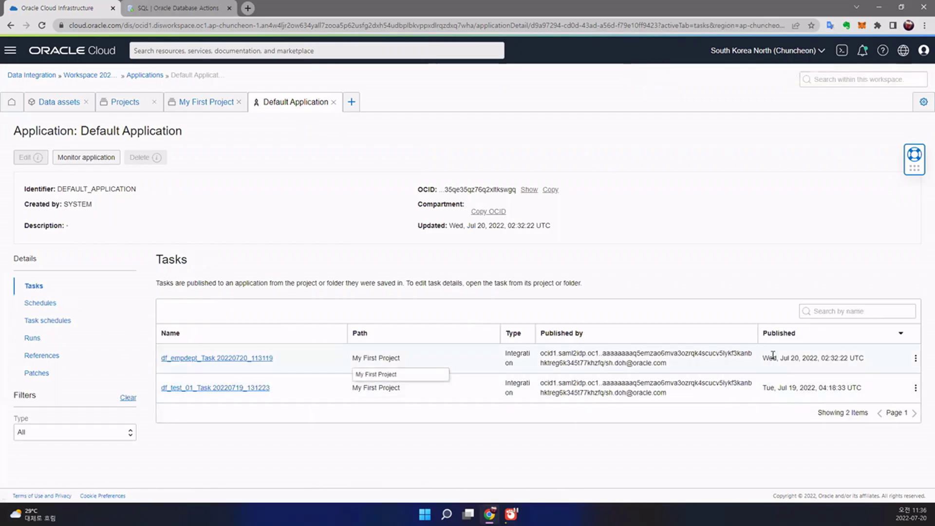
pyautogui.click(916, 360)
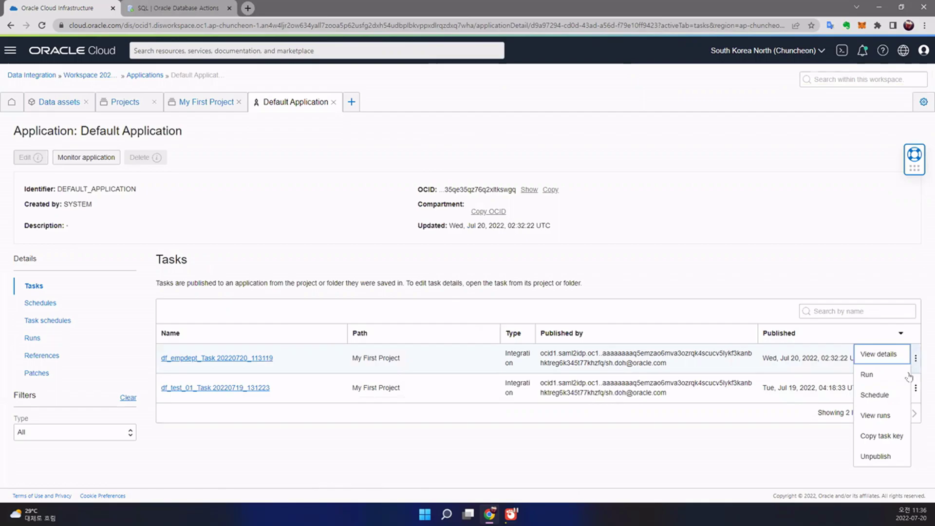
pyautogui.click(893, 397)
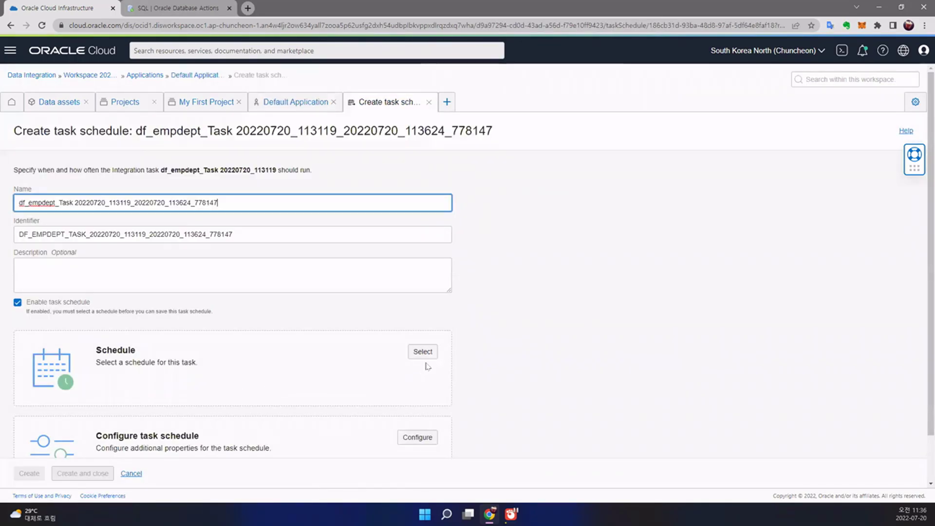
# Assign SCHEDULE_1hour to the df_empdept task schedule, then create the task schedule and close its form
pyautogui.click(422, 352)
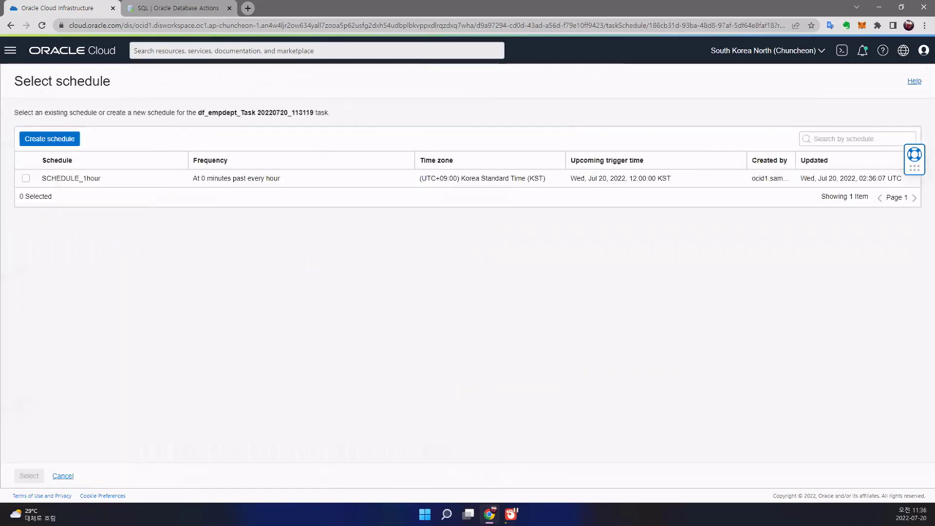
pyautogui.click(26, 179)
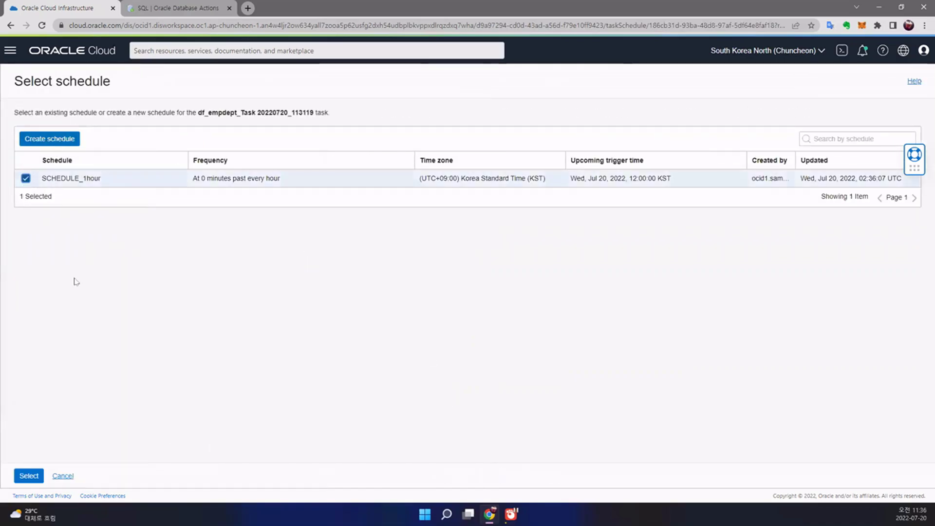
pyautogui.click(30, 477)
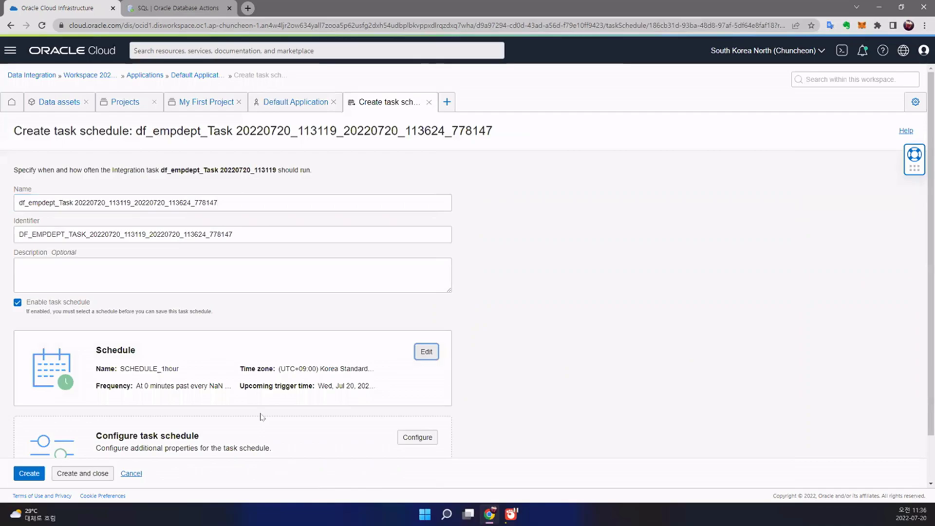
pyautogui.scroll(-1, 34, 482)
pyautogui.click(69, 478)
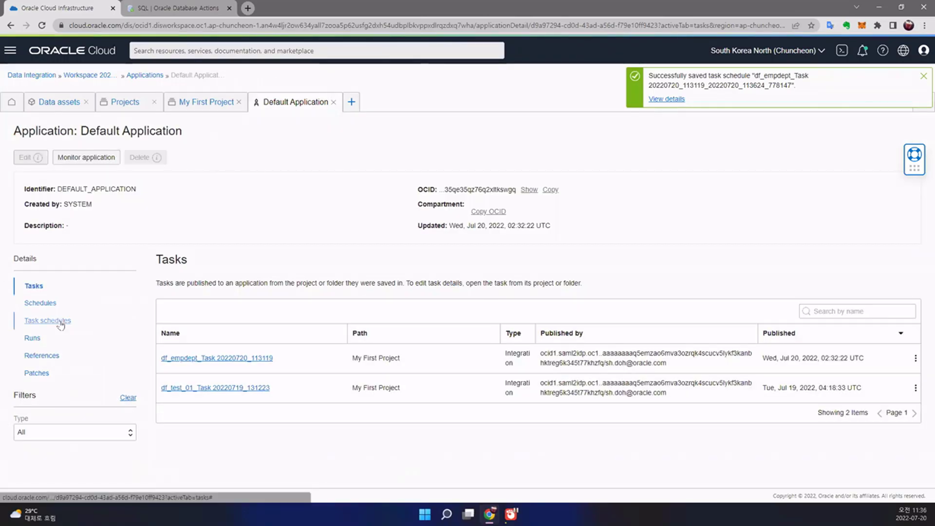
# Check the next run time in Default Application's task schedules and open the details of the df_empdept task schedule
pyautogui.click(59, 321)
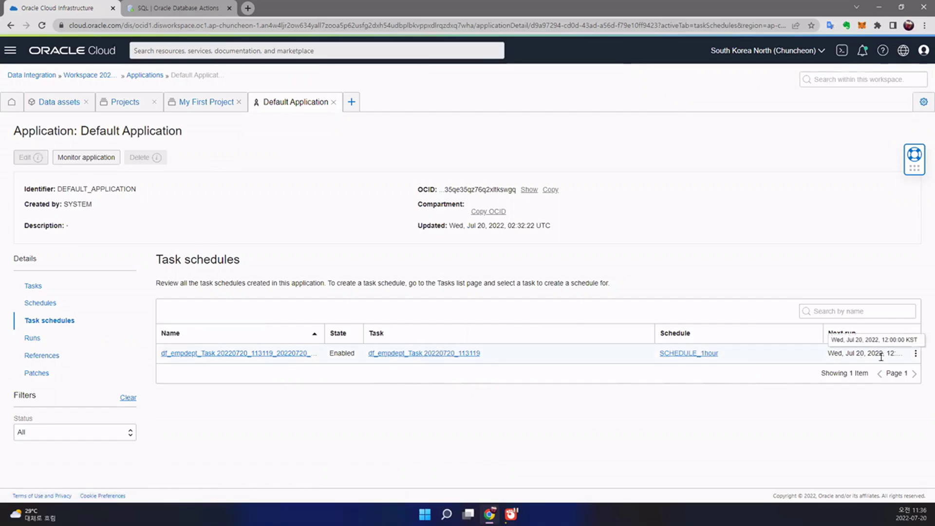
pyautogui.click(290, 359)
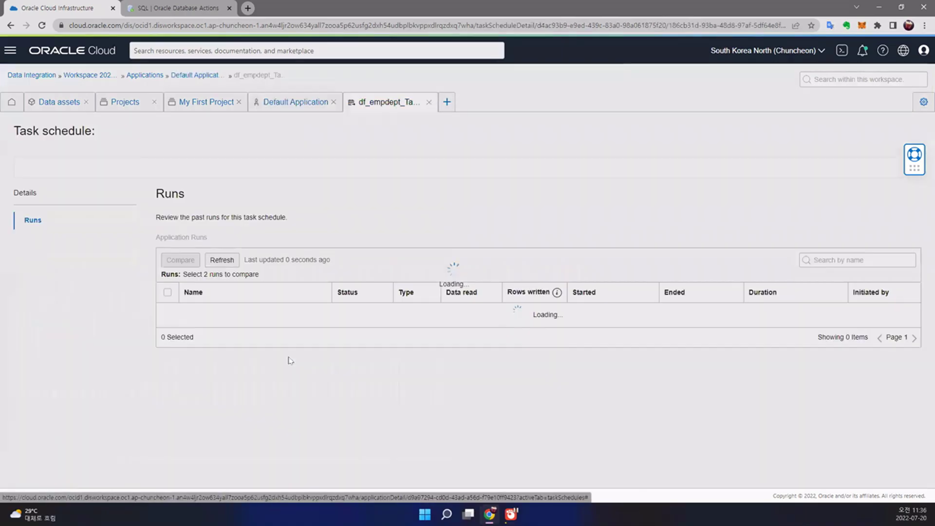